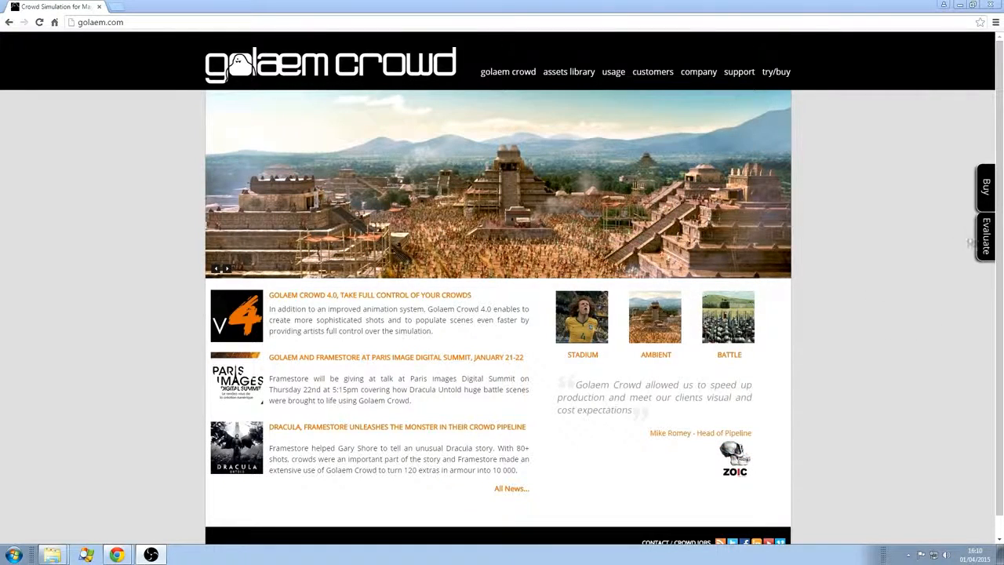
- Open the Golaem Crowd 30-day trial page and review the evaluation request form
{"action": "left_click", "coordinate": [984, 236]}
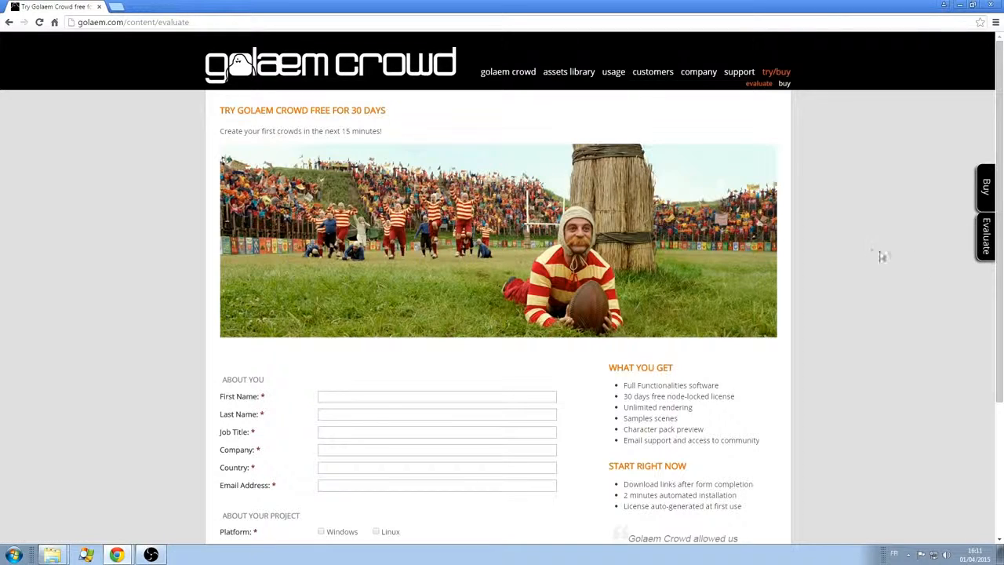
{"action": "scroll", "coordinate": [622, 236], "scroll_direction": "down", "scroll_amount": 2}
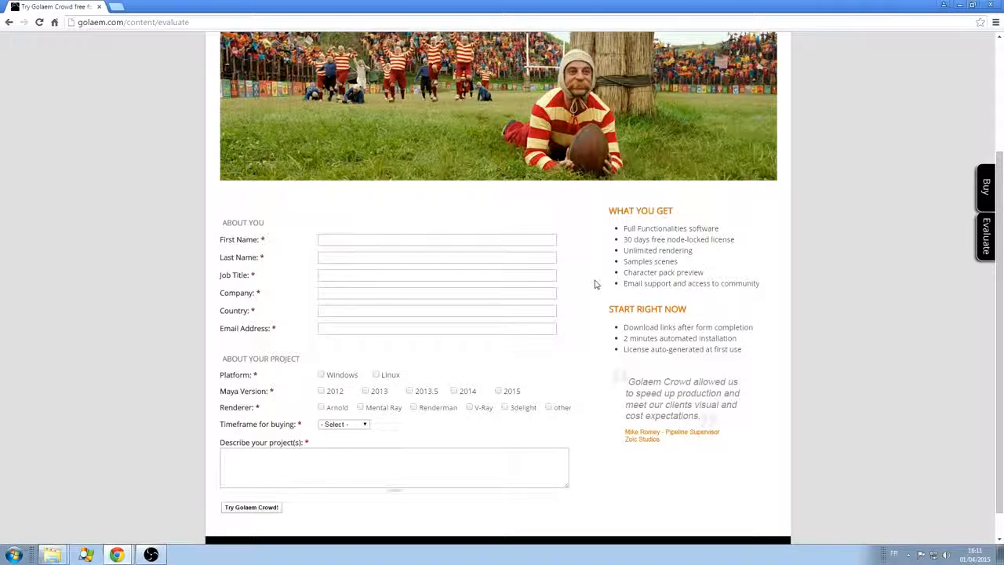
{"action": "scroll", "coordinate": [595, 284], "scroll_direction": "up", "scroll_amount": 2}
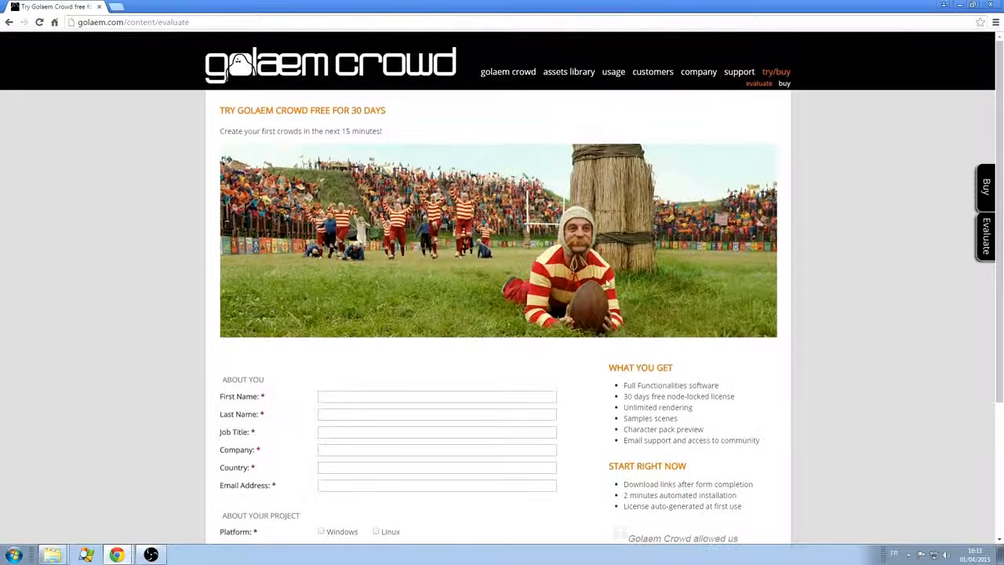
- Open the Golaem Crowd documentation from the site's support section and expand the Installation Guide contents
{"action": "left_click", "coordinate": [738, 71]}
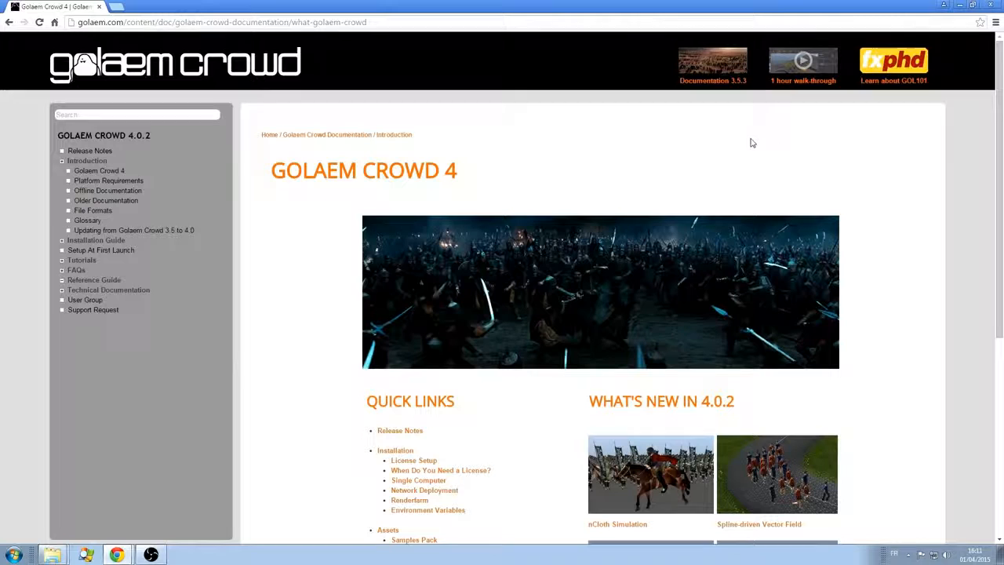
{"action": "left_click", "coordinate": [63, 240]}
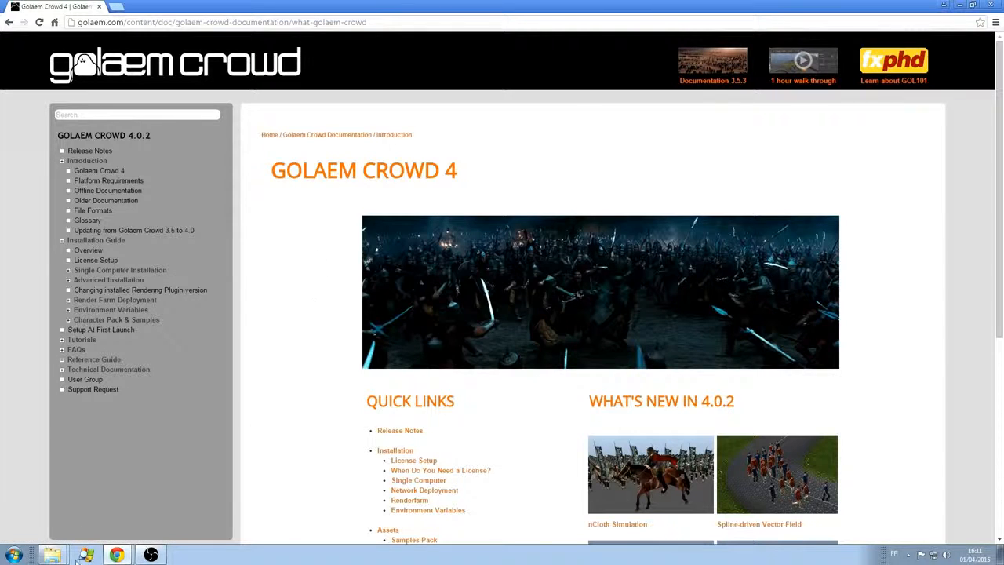
- Launch Golaem Crowd 4.0.2 for Maya 2014 from the installed Golaem programs
{"action": "left_click", "coordinate": [14, 556]}
{"action": "left_click", "coordinate": [39, 509]}
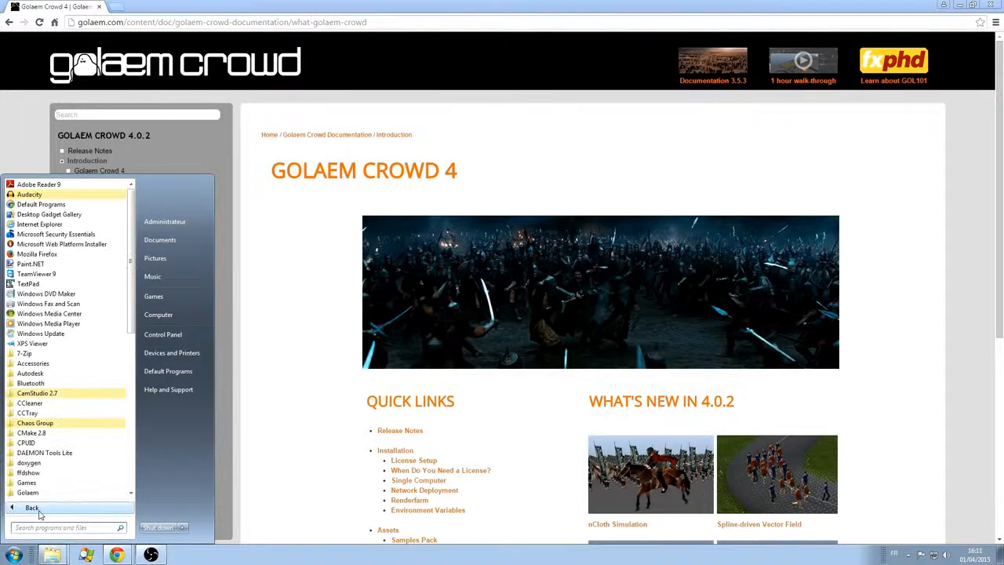
{"action": "scroll", "coordinate": [62, 407], "scroll_direction": "down", "scroll_amount": 8}
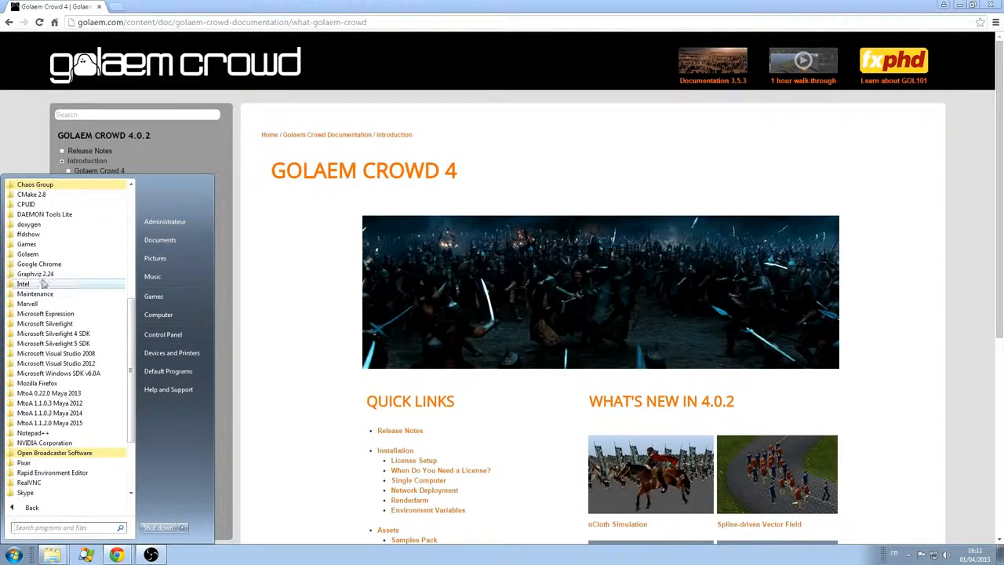
{"action": "left_click", "coordinate": [28, 254]}
{"action": "left_click", "coordinate": [44, 264]}
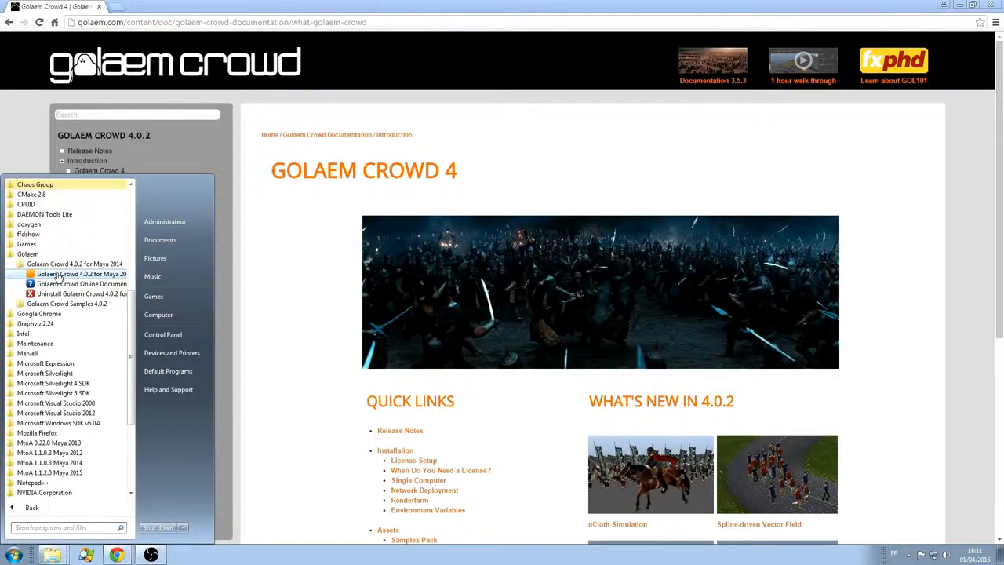
{"action": "left_click", "coordinate": [59, 276]}
- Open the Golaem Crowd 4.0.2 for Maya 2014 launcher script for editing in Notepad
{"action": "left_click", "coordinate": [13, 554]}
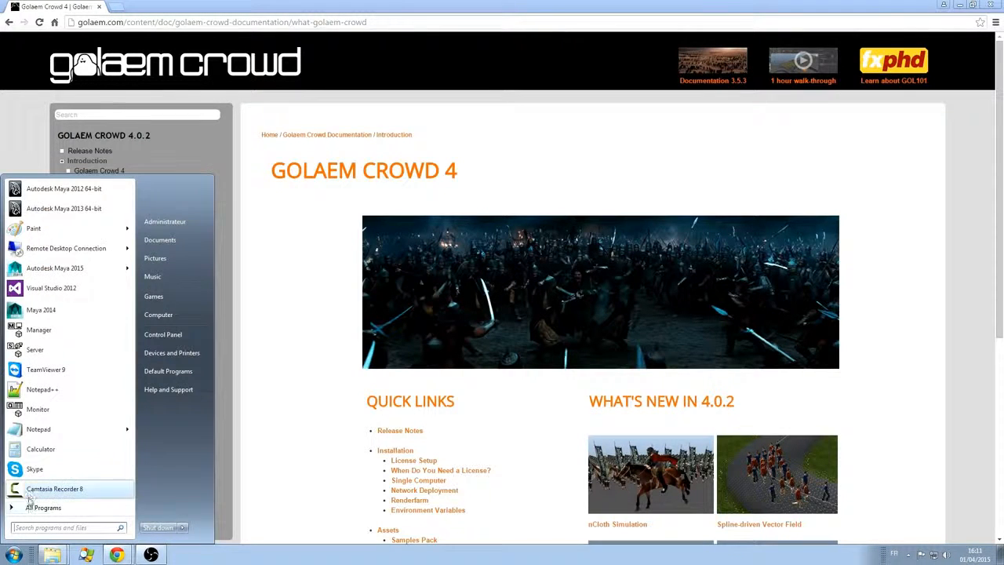
{"action": "left_click", "coordinate": [31, 507]}
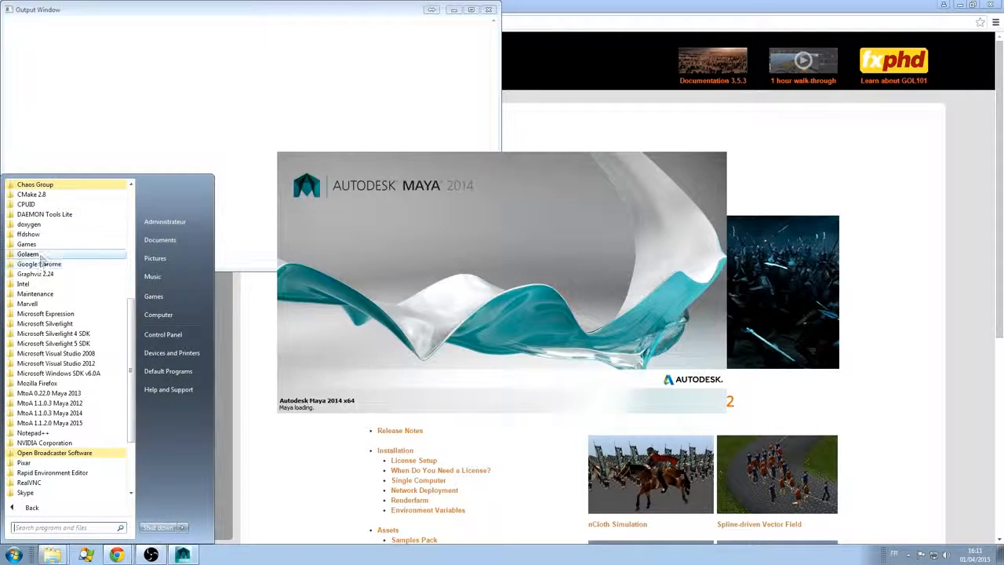
{"action": "left_click", "coordinate": [40, 255]}
{"action": "left_click", "coordinate": [47, 264]}
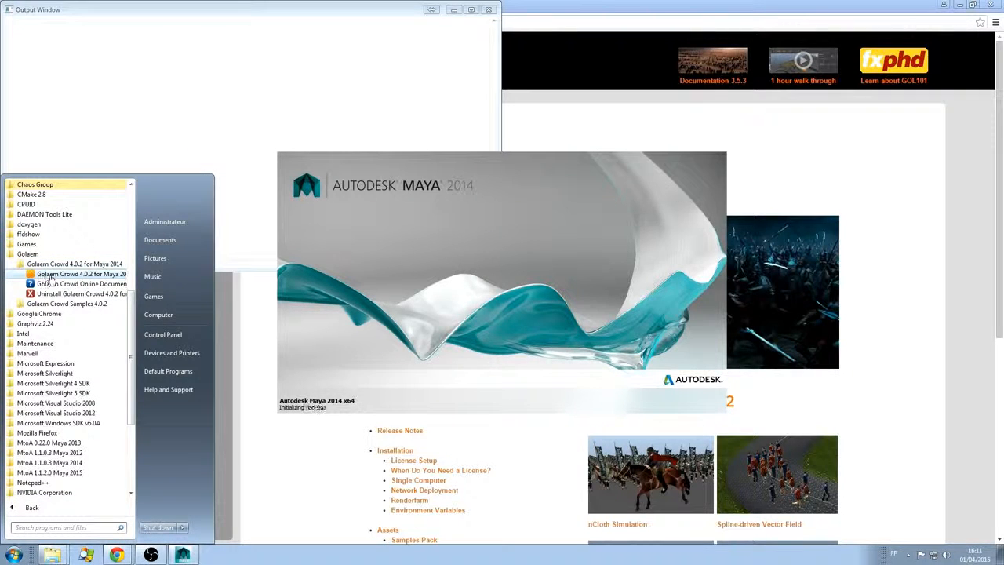
{"action": "right_click", "coordinate": [50, 278]}
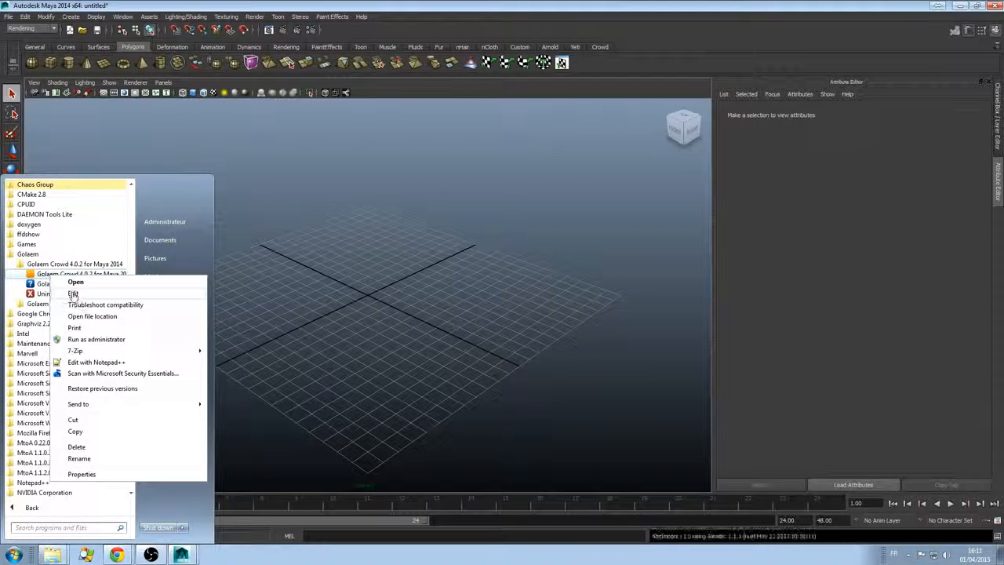
{"action": "left_click", "coordinate": [73, 293]}
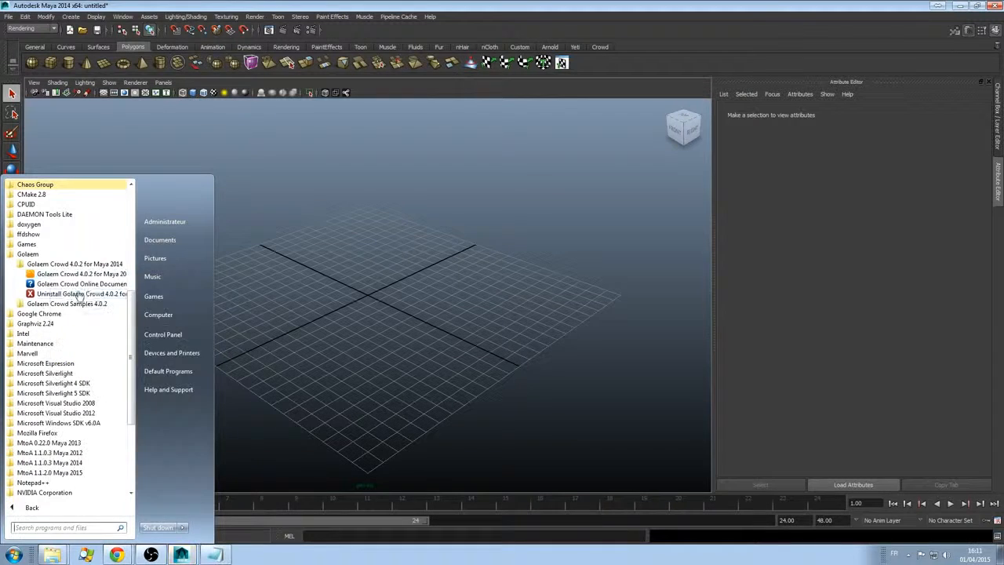
{"action": "left_click", "coordinate": [216, 557]}
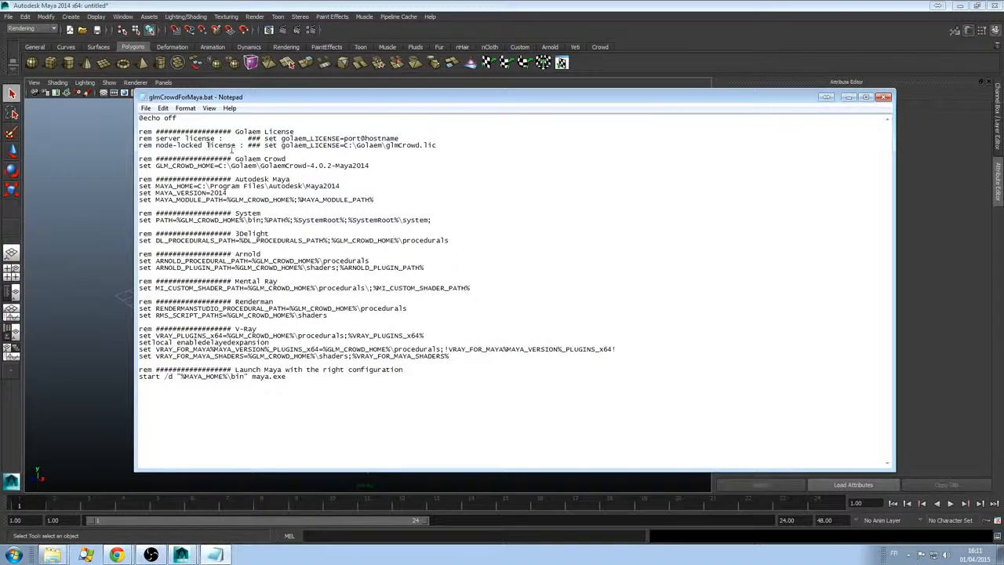
- Review the license, Maya and renderer environment settings in glmCrowdForMaya.bat, and close the script
{"action": "left_click_drag", "start_coordinate": [182, 130], "coordinate": [453, 410]}
{"action": "left_click", "coordinate": [514, 368]}
{"action": "left_click", "coordinate": [883, 97]}
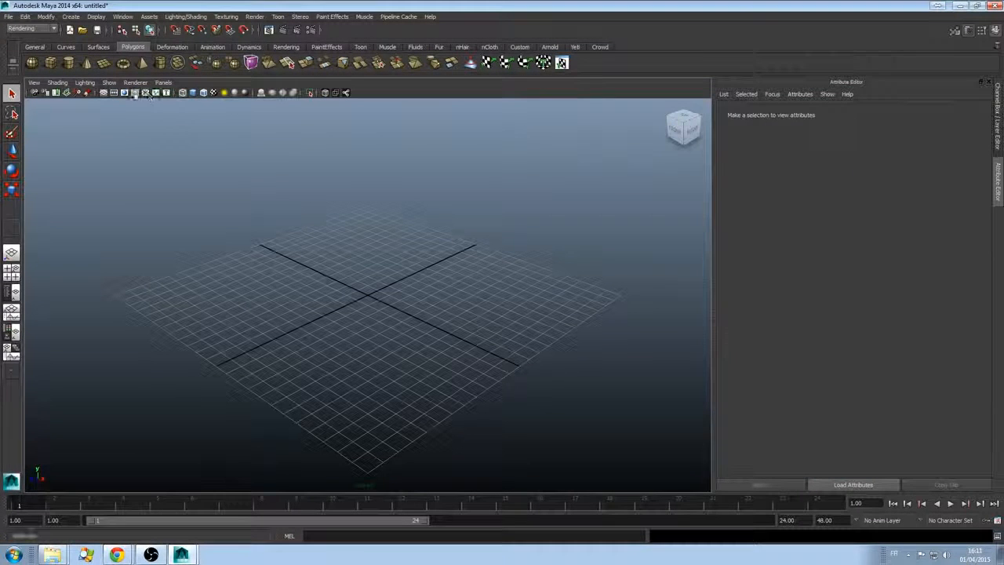
- Load the glmCrowd.mll plug-in and enable its auto load in the Plug-in Manager
{"action": "left_click", "coordinate": [123, 17]}
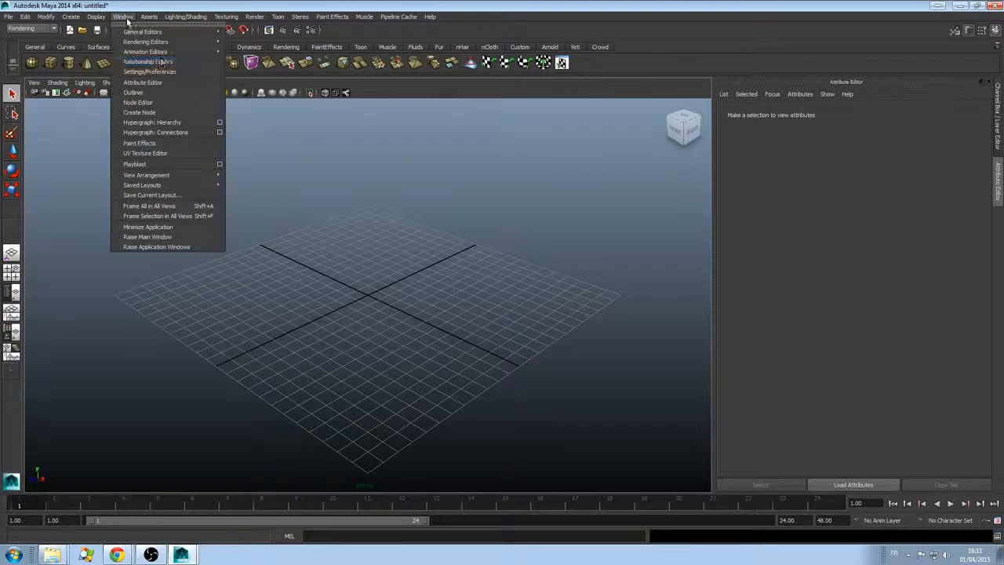
{"action": "mouse_move", "coordinate": [174, 71]}
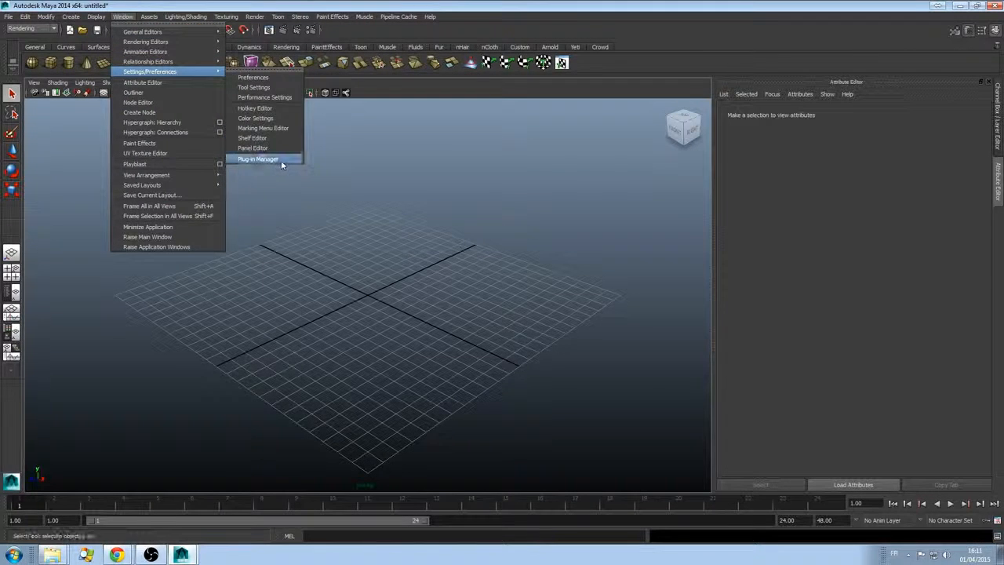
{"action": "left_click", "coordinate": [281, 161]}
{"action": "scroll", "coordinate": [397, 314], "scroll_direction": "down", "scroll_amount": 15}
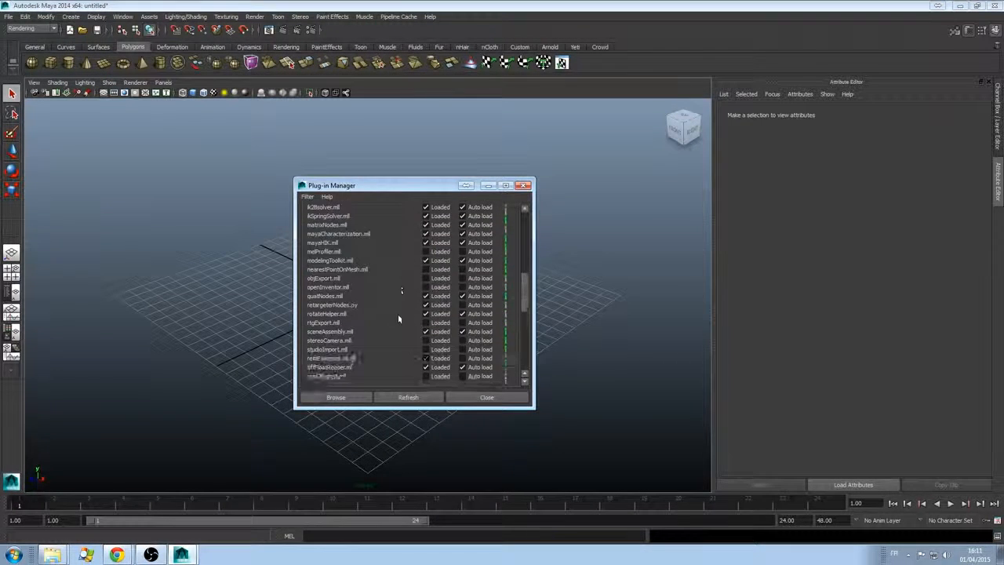
{"action": "scroll", "coordinate": [397, 314], "scroll_direction": "down", "scroll_amount": 1}
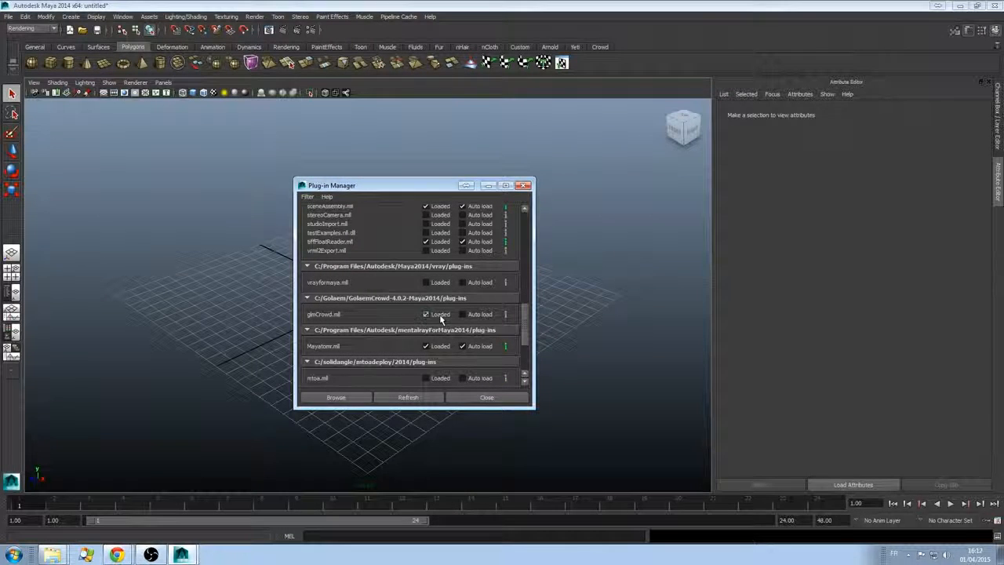
{"action": "left_click", "coordinate": [464, 314]}
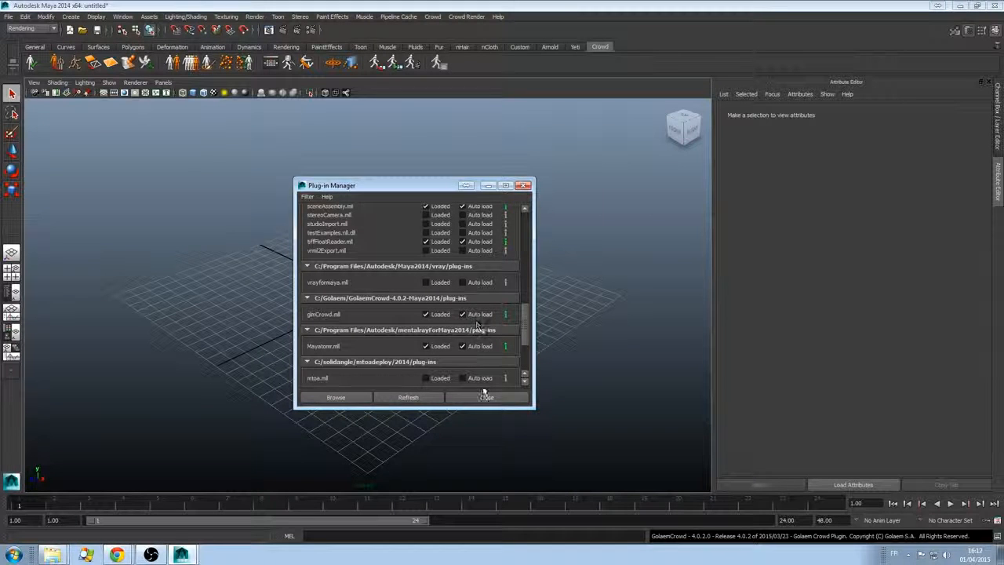
{"action": "left_click", "coordinate": [482, 398]}
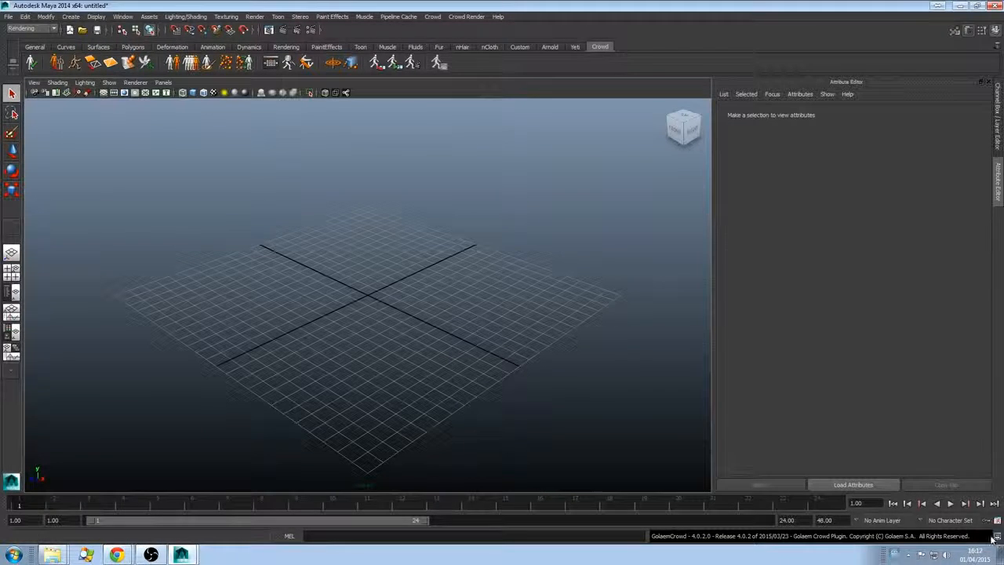
- Run the Golaem Crowd scene settings check on the empty scene and dismiss its report
{"action": "left_click", "coordinate": [31, 62]}
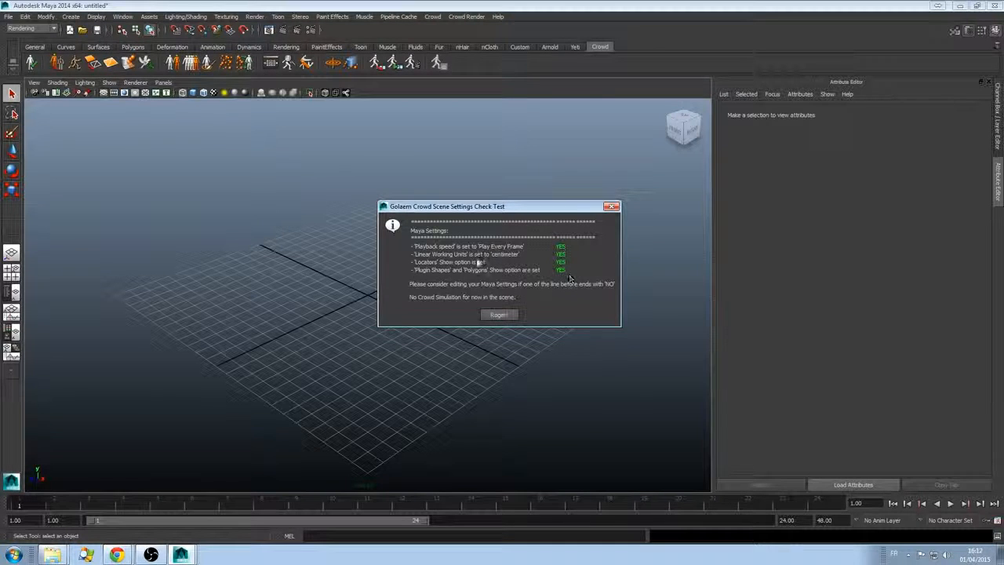
{"action": "left_click", "coordinate": [498, 316]}
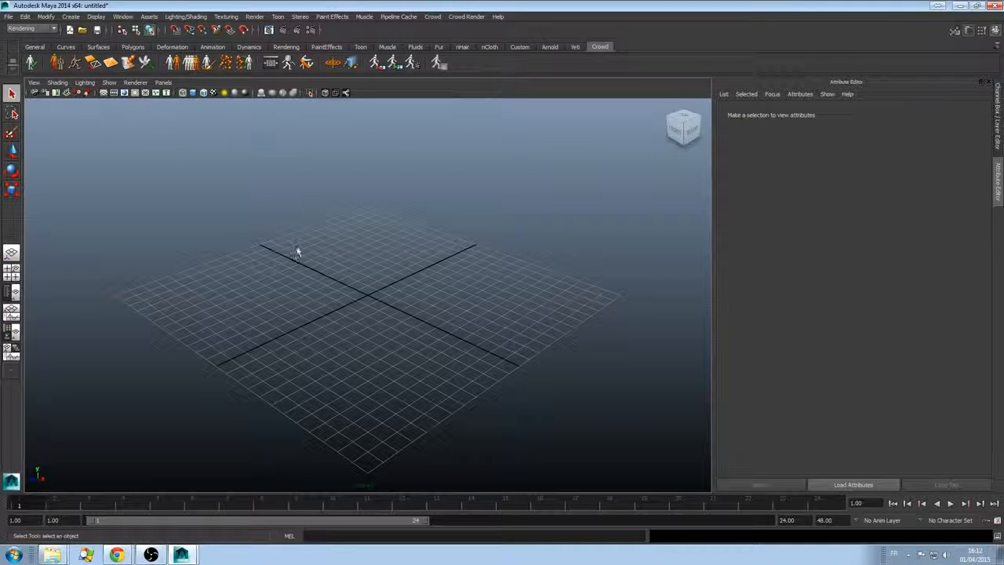
- Create a crowd entity type using crowdMan.gcha from the Golaem samples' crowd/characters folder, and add a terrain locator
{"action": "left_click", "coordinate": [171, 63]}
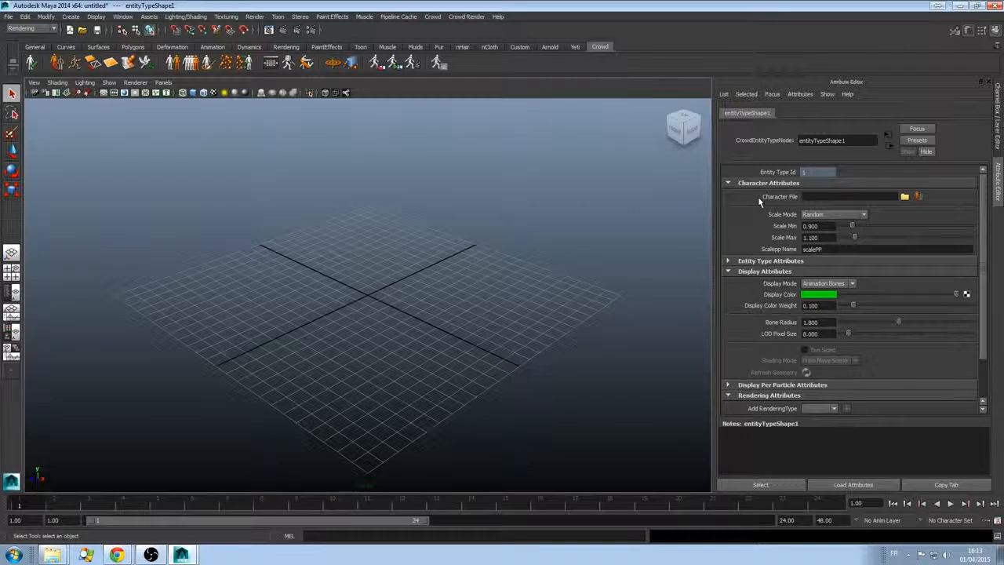
{"action": "left_click", "coordinate": [905, 196]}
{"action": "left_click", "coordinate": [255, 195]}
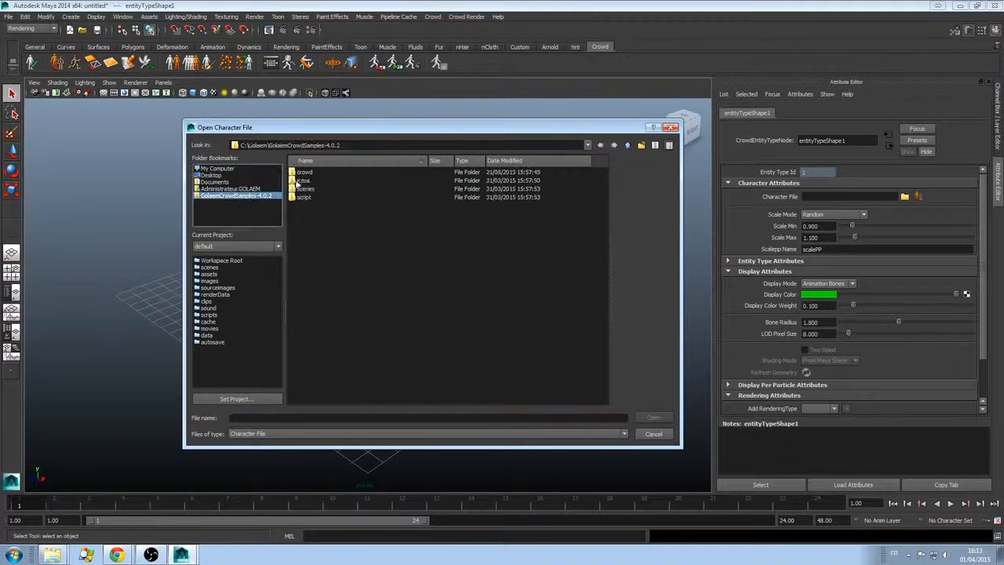
{"action": "double_click", "coordinate": [306, 173]}
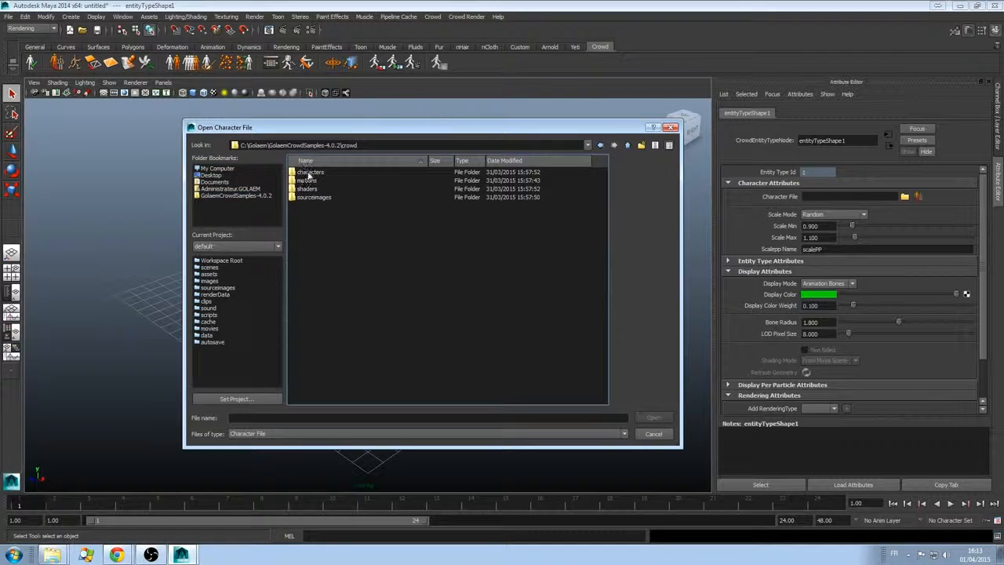
{"action": "double_click", "coordinate": [311, 174]}
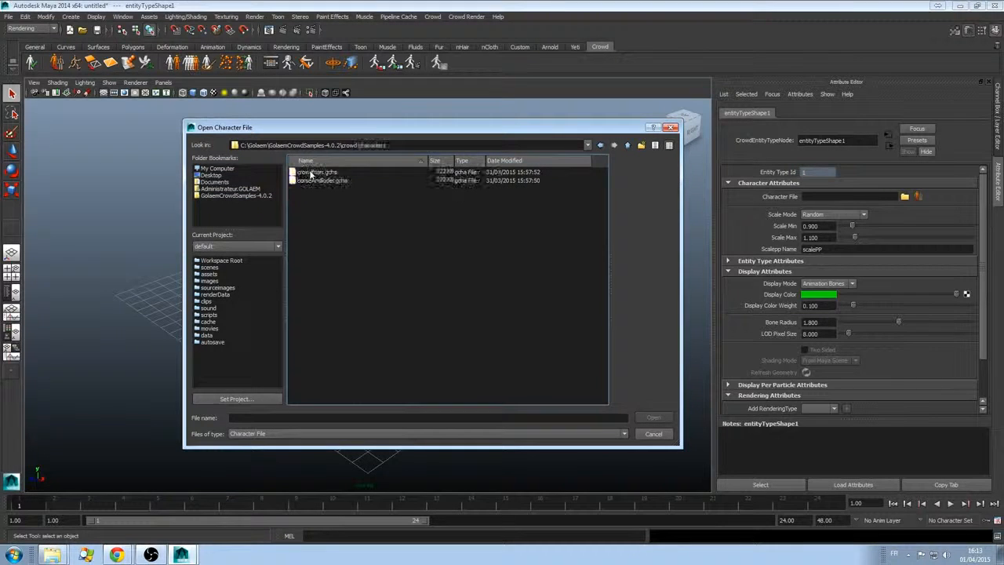
{"action": "left_click", "coordinate": [318, 174]}
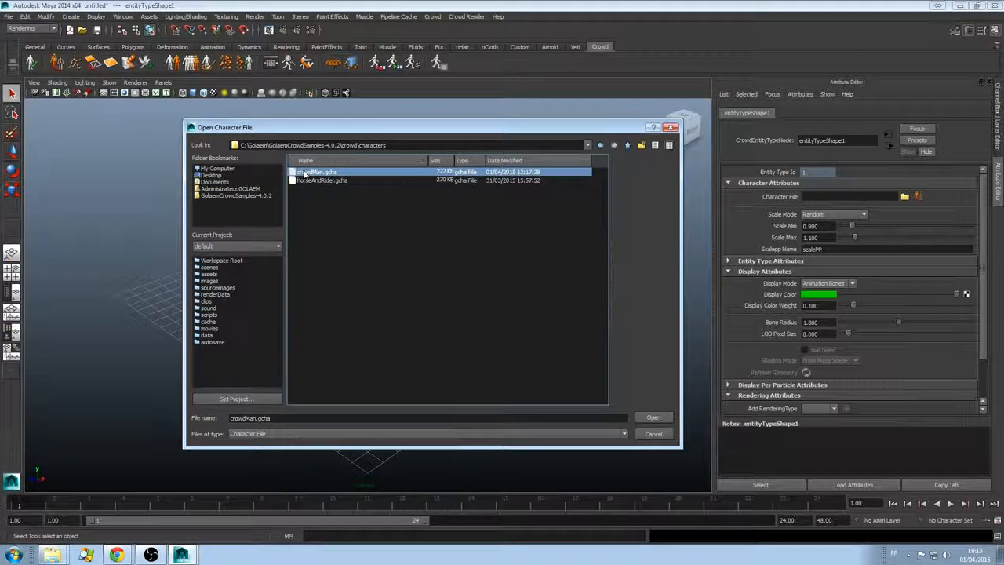
{"action": "double_click", "coordinate": [307, 172]}
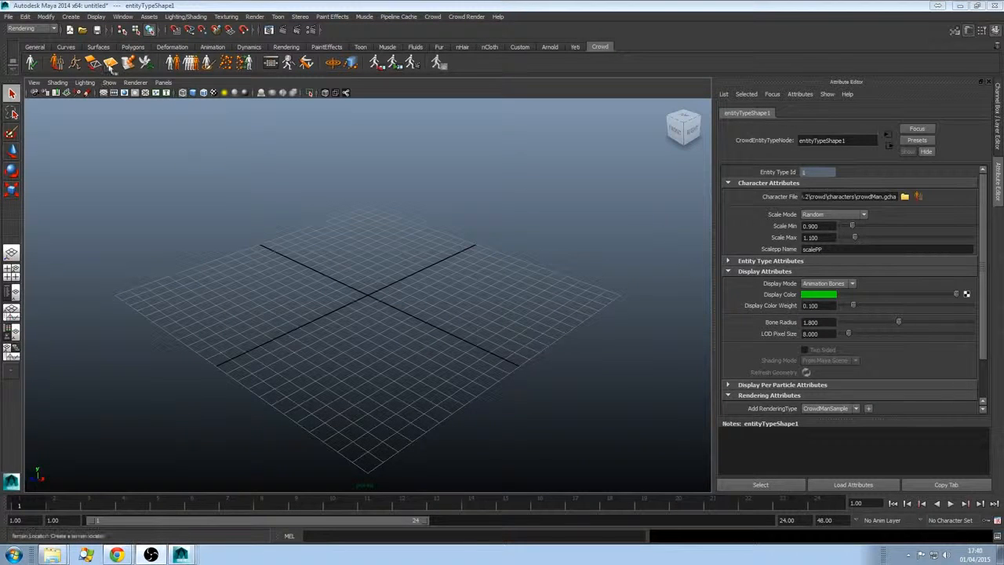
{"action": "left_click", "coordinate": [111, 62]}
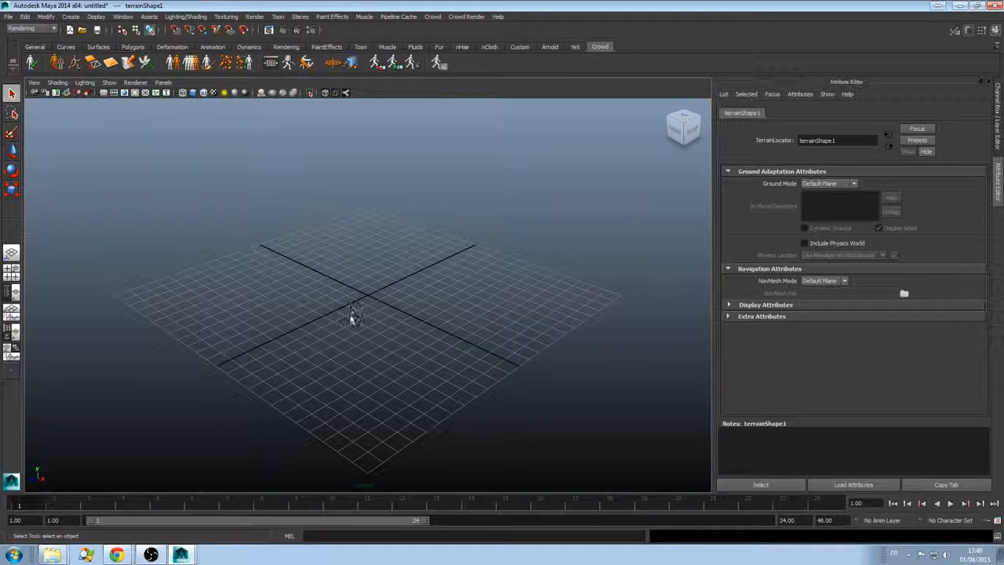
- Create a crowd at the grid centre with 24 particles, distance 2.932, noise 1.044, orientation 21.687 and orientation noise 0.755 using the Population Tool
{"action": "left_click", "coordinate": [229, 64]}
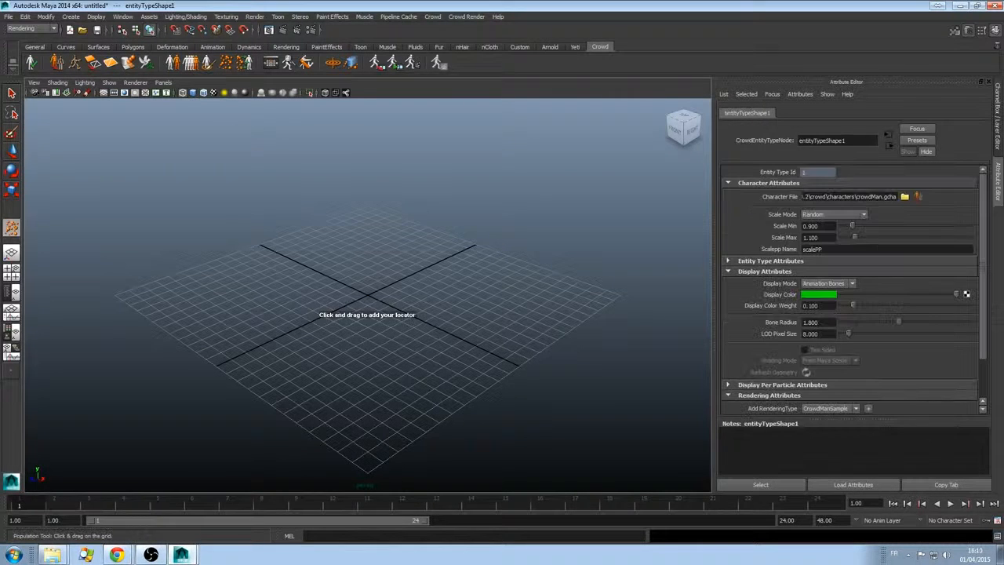
{"action": "left_click", "coordinate": [362, 294]}
{"action": "left_click_drag", "start_coordinate": [840, 184], "coordinate": [844, 186]}
{"action": "left_click_drag", "start_coordinate": [841, 223], "coordinate": [893, 267]}
{"action": "left_click_drag", "start_coordinate": [840, 287], "coordinate": [939, 287]}
{"action": "left_click_drag", "start_coordinate": [891, 262], "coordinate": [847, 262]}
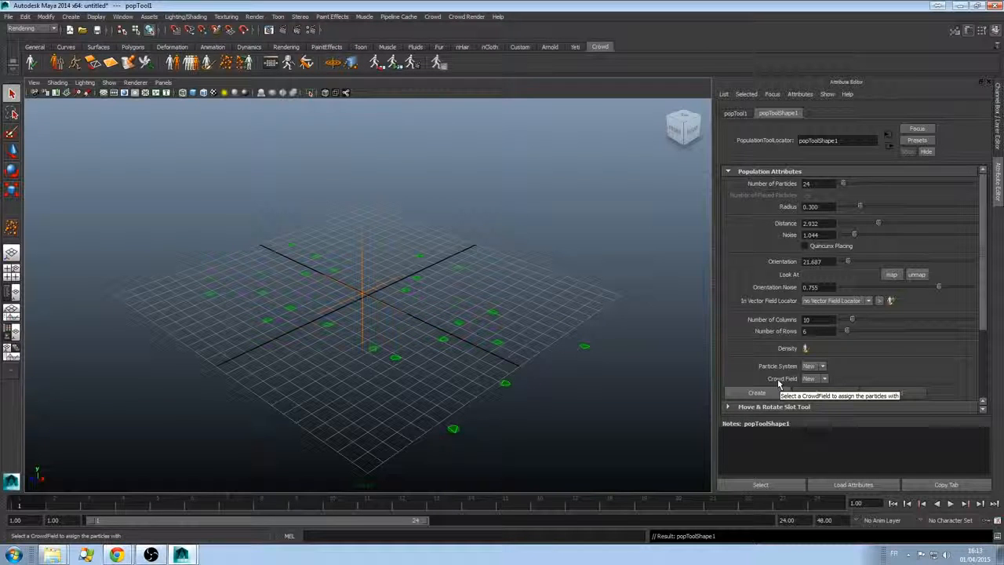
{"action": "left_click", "coordinate": [757, 394]}
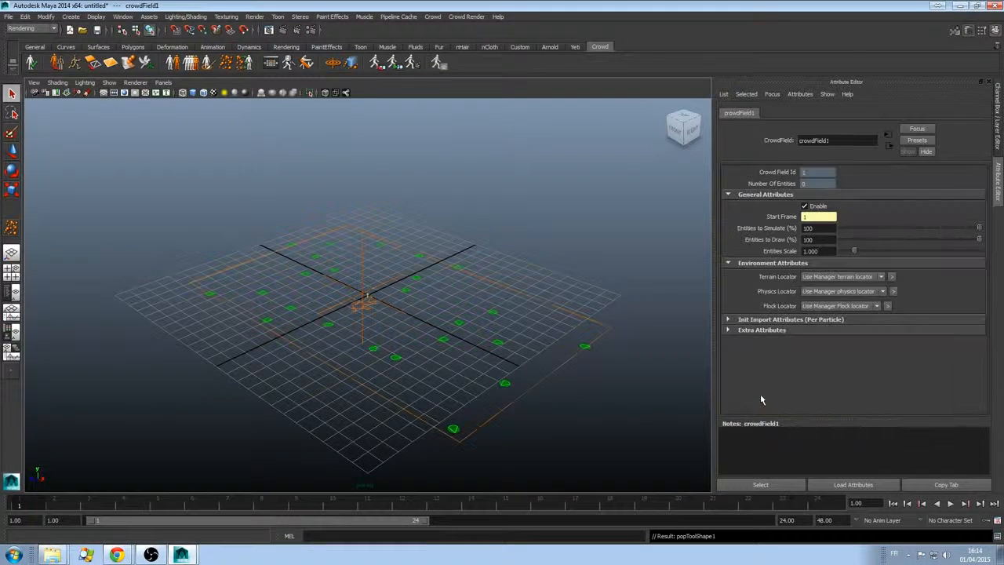
- Check the Maya and crowd simulation settings of the populated scene and dismiss the report
{"action": "left_click", "coordinate": [35, 66]}
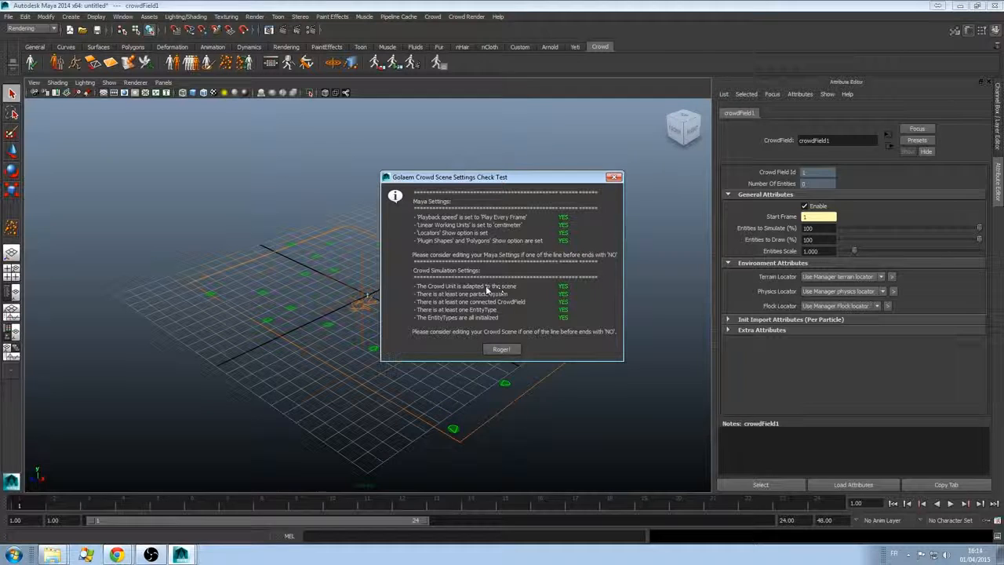
{"action": "left_click", "coordinate": [502, 350]}
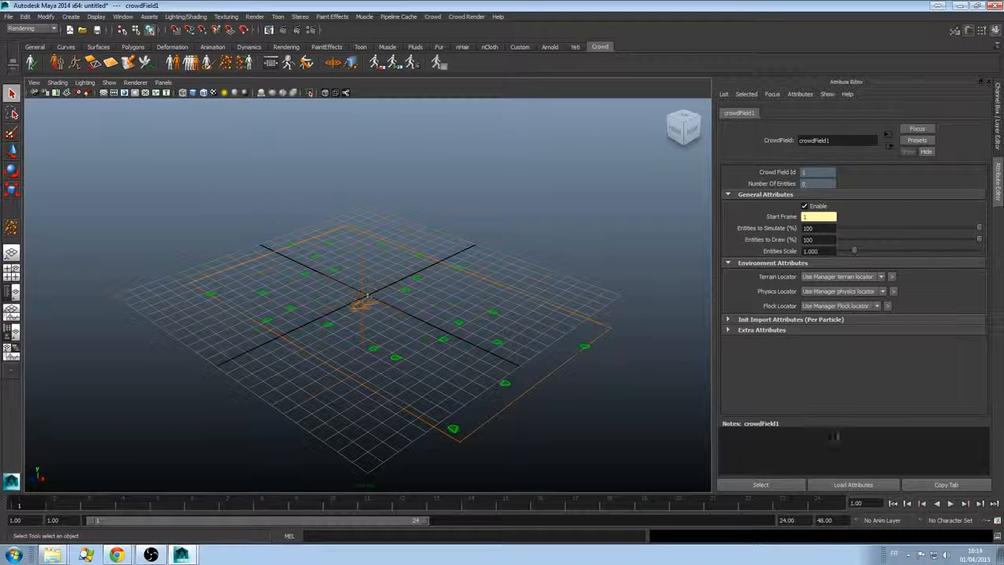
- Set the playback range to end at frame 400 and play the crowd simulation
{"action": "double_click", "coordinate": [804, 519]}
{"action": "type", "text": "400"}
{"action": "key", "text": "Return"}
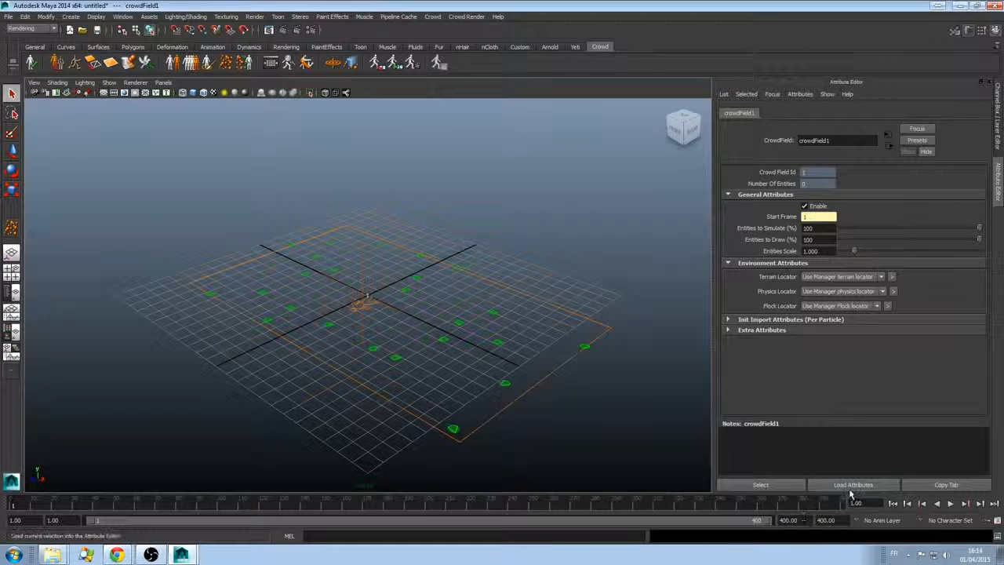
{"action": "left_click", "coordinate": [949, 503]}
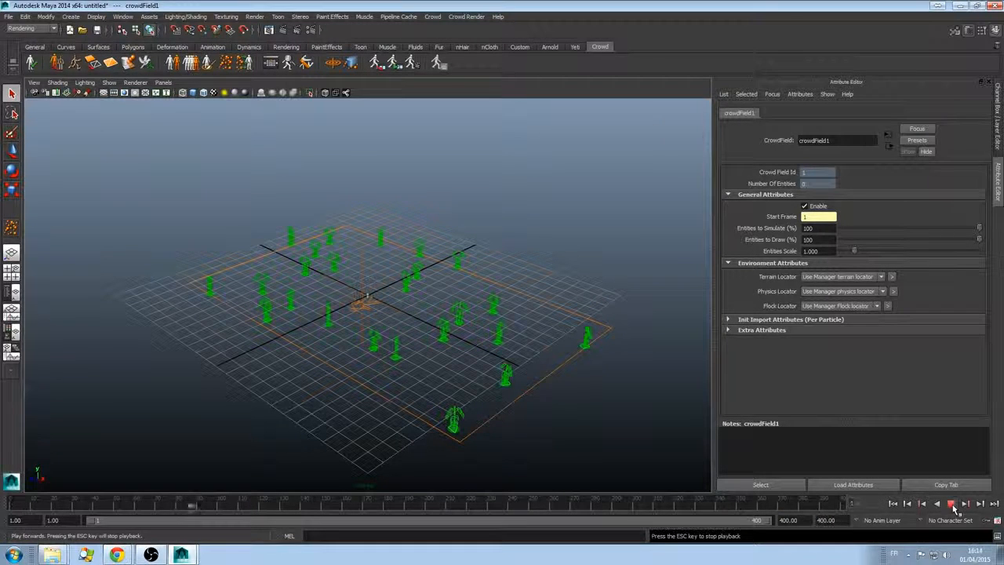
- Display the crowd in the perspective view with Smooth Shade All
{"action": "left_click", "coordinate": [57, 83]}
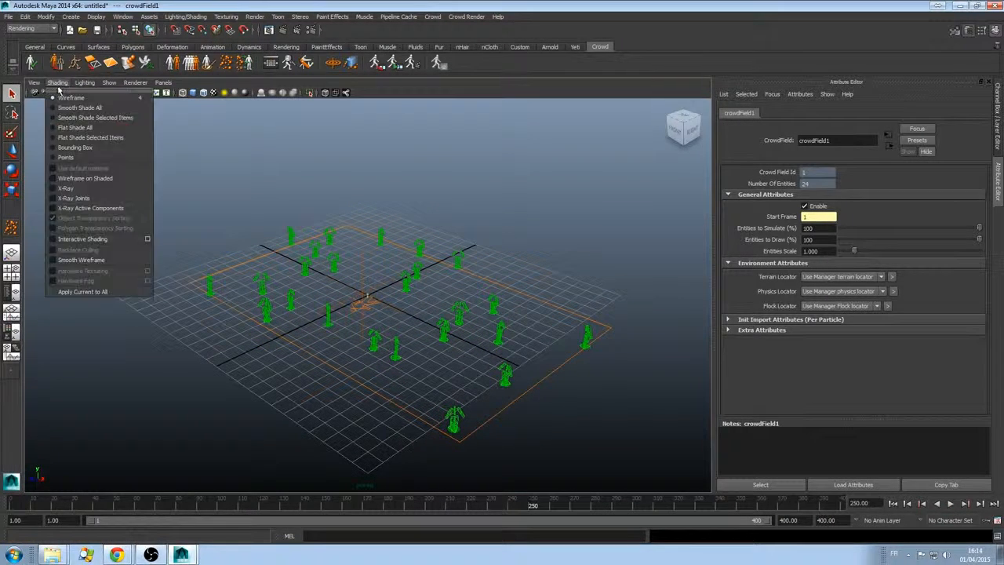
{"action": "left_click", "coordinate": [64, 106]}
{"action": "scroll", "coordinate": [533, 332], "scroll_direction": "up", "scroll_amount": 5}
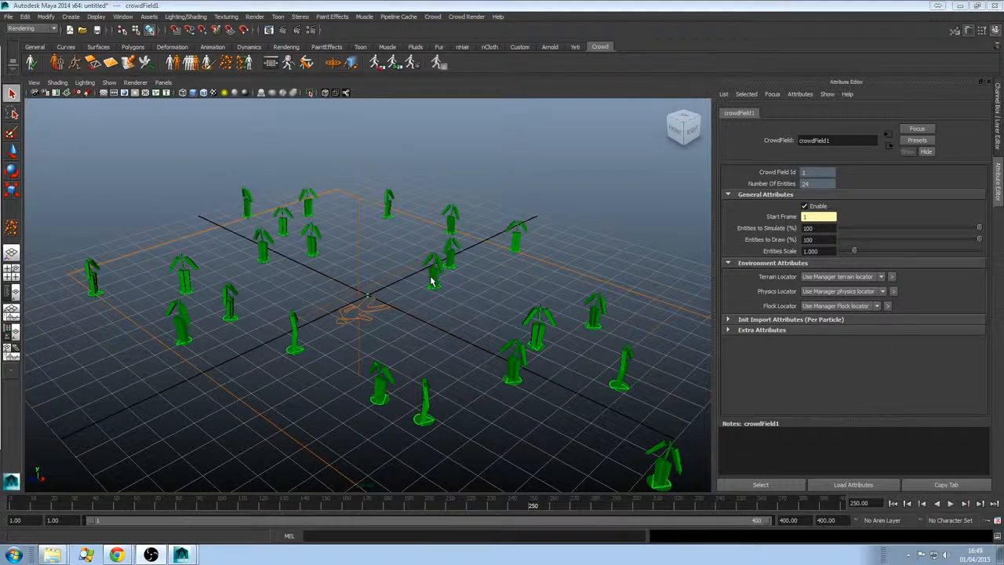
- Inspect a crowd entity near the grid centre and its Maya viewport settings in Crowd Visual Feedback, and close the feedback window
{"action": "left_click", "coordinate": [432, 276]}
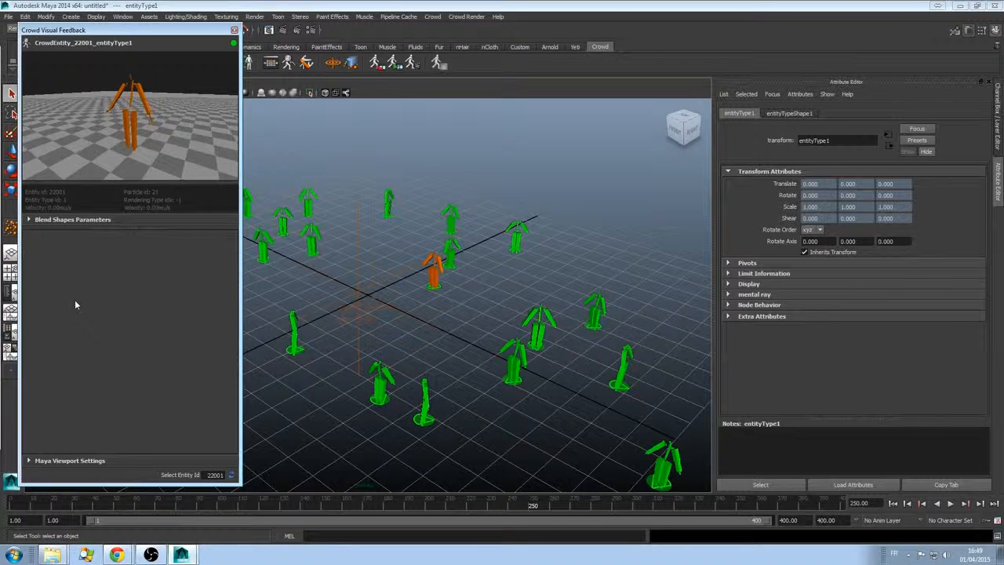
{"action": "left_click", "coordinate": [29, 461]}
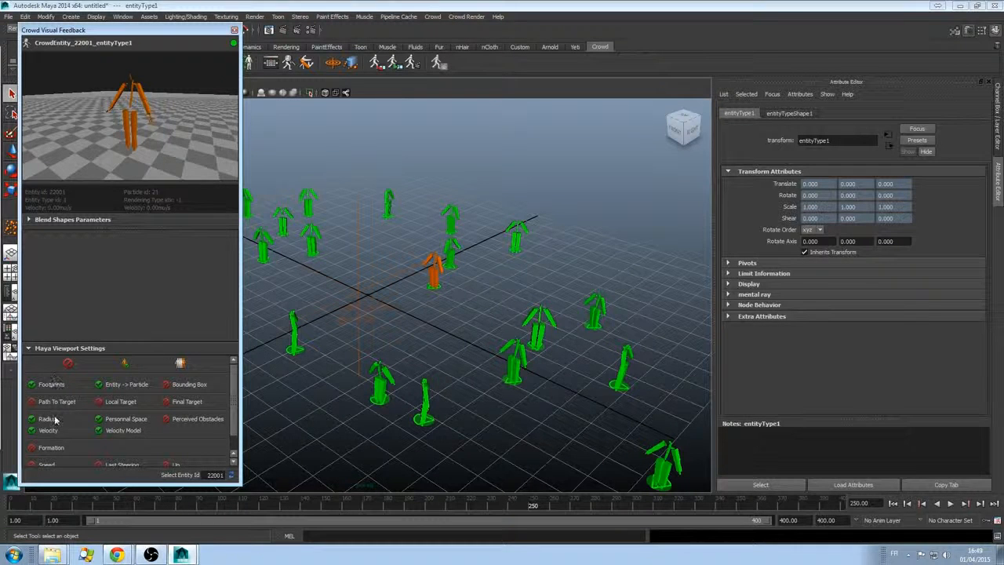
{"action": "left_click", "coordinate": [30, 350]}
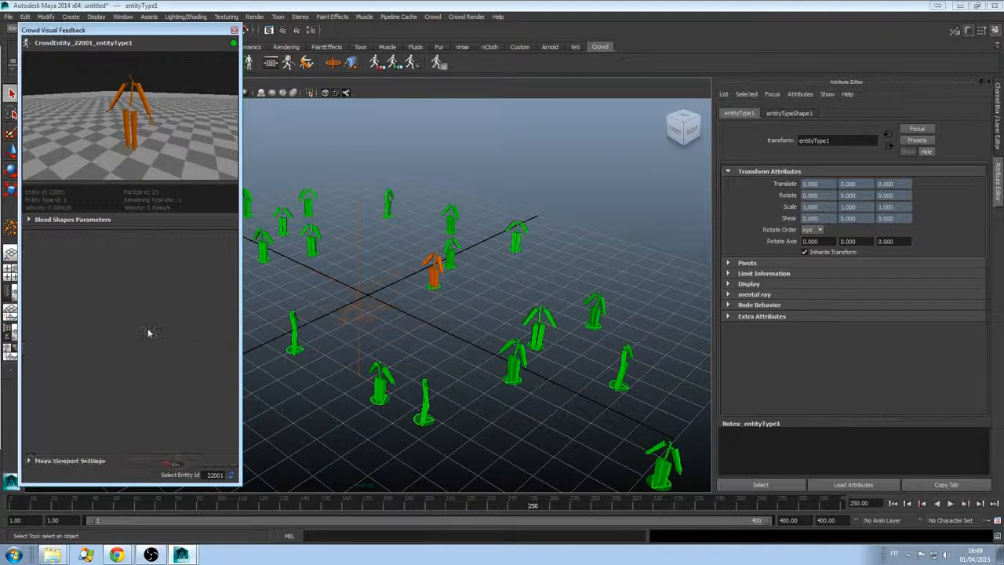
{"action": "left_click", "coordinate": [406, 330]}
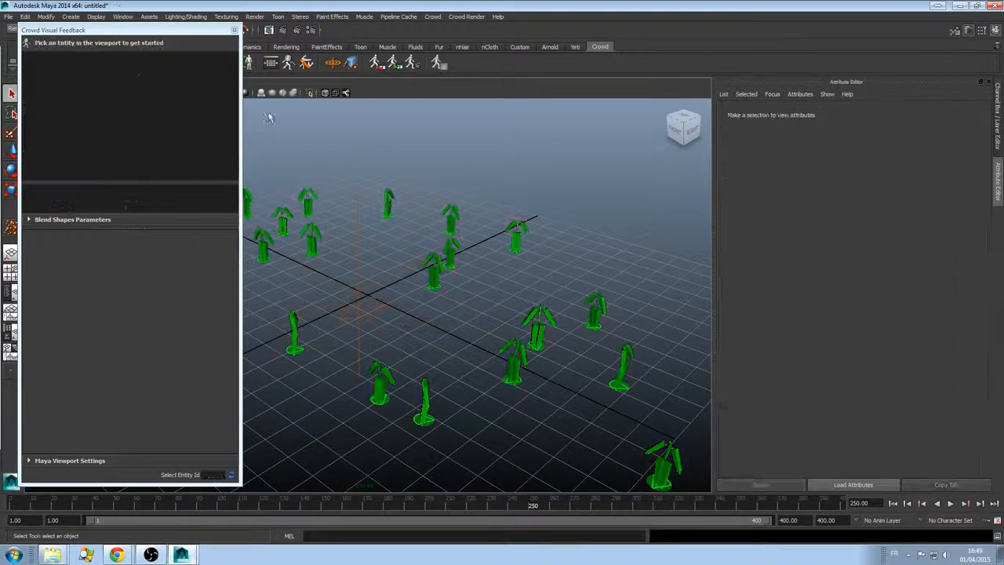
{"action": "left_click", "coordinate": [234, 30]}
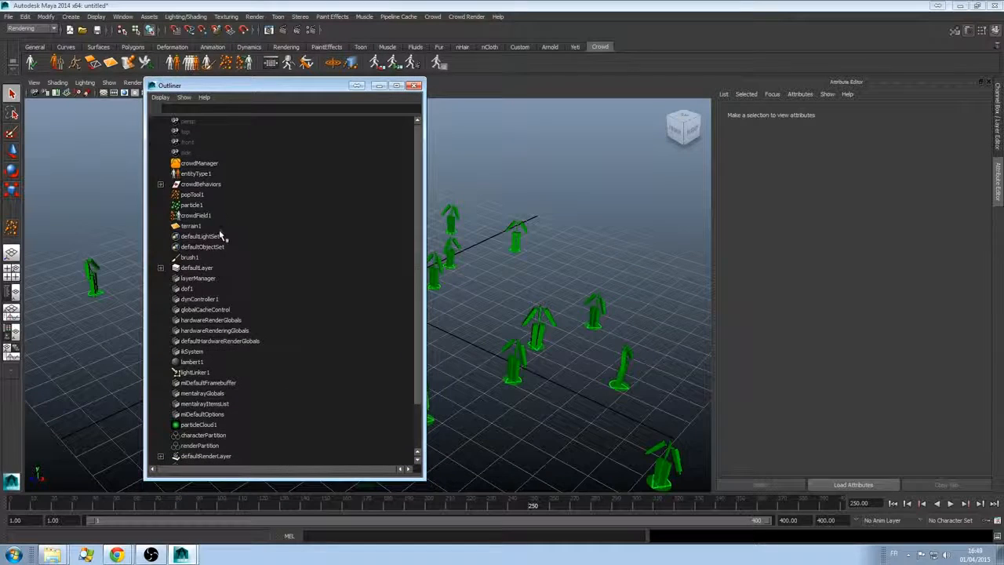
- Add the CrowdManSample rendering type to entityType1 and set its display mode to Render Previz
{"action": "left_click", "coordinate": [195, 173]}
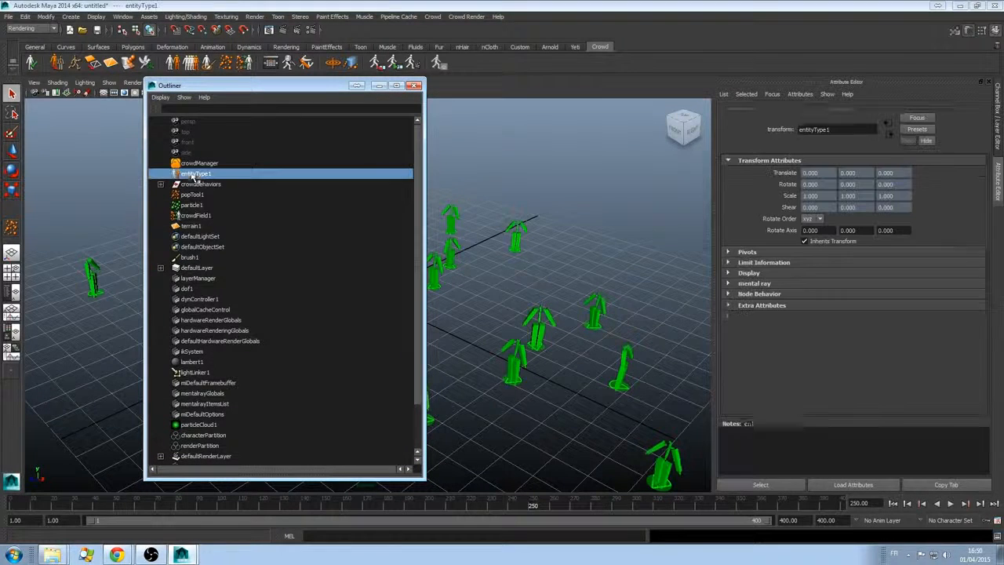
{"action": "left_click", "coordinate": [796, 113]}
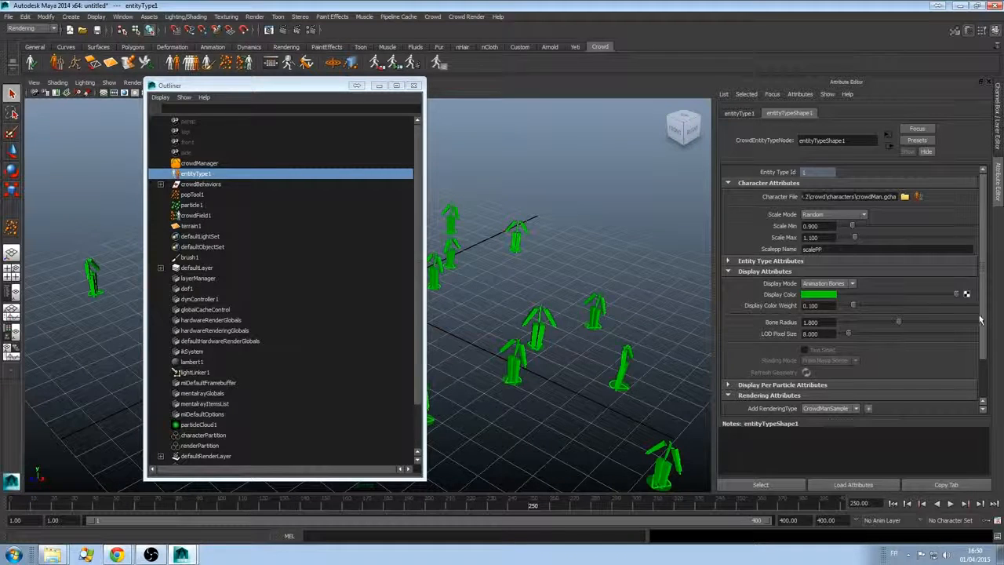
{"action": "scroll", "coordinate": [980, 320], "scroll_direction": "down", "scroll_amount": 3}
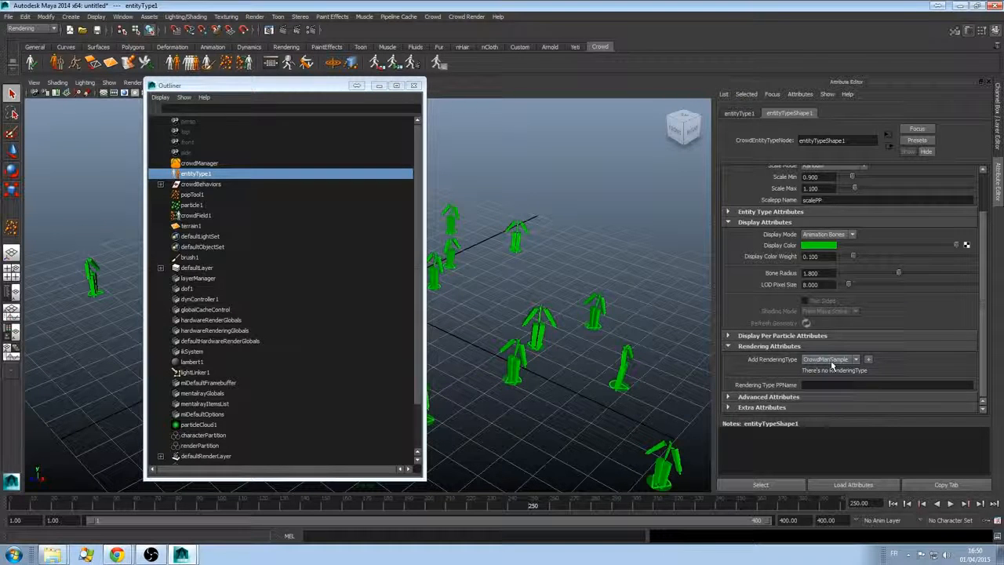
{"action": "left_click", "coordinate": [868, 360]}
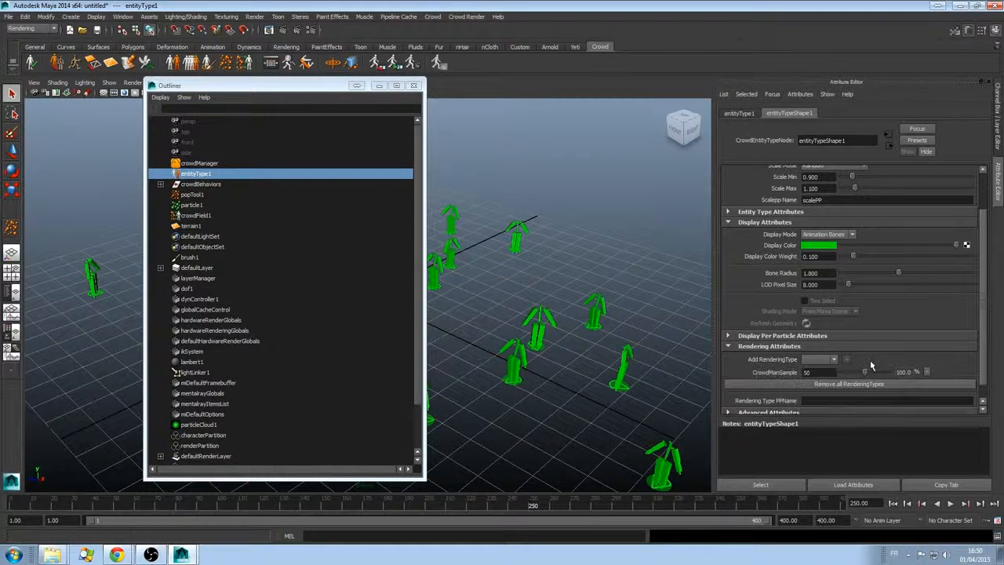
{"action": "left_click", "coordinate": [828, 234]}
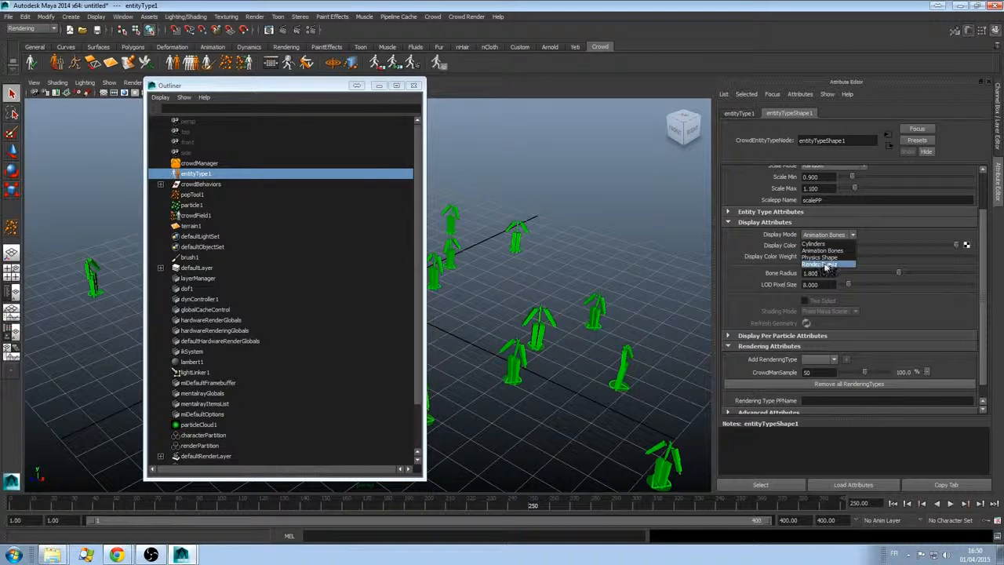
{"action": "left_click", "coordinate": [822, 264]}
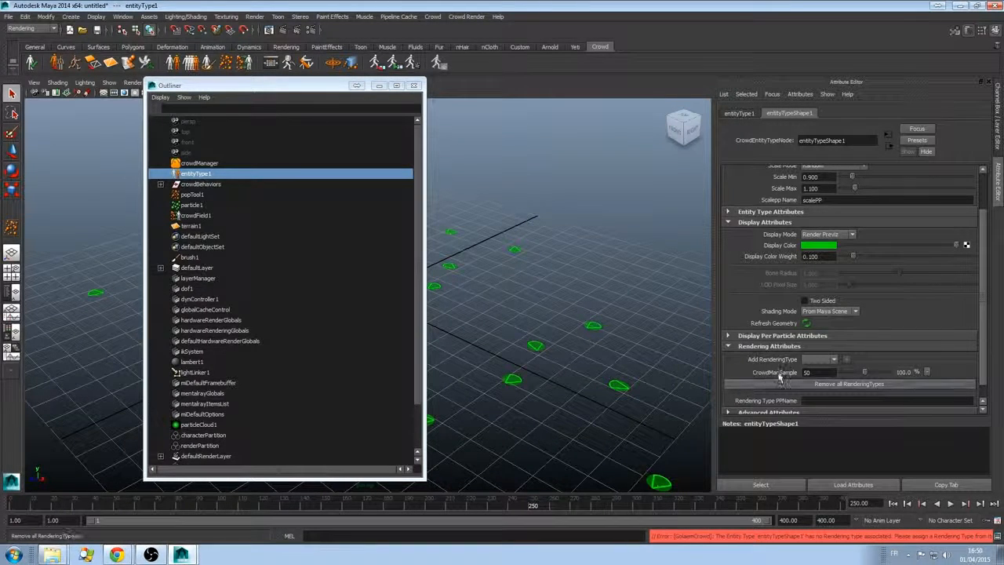
- Rewind to frame 1 and replay the simulation with the Outliner out of the way to preview the character geometry
{"action": "left_click", "coordinate": [893, 506]}
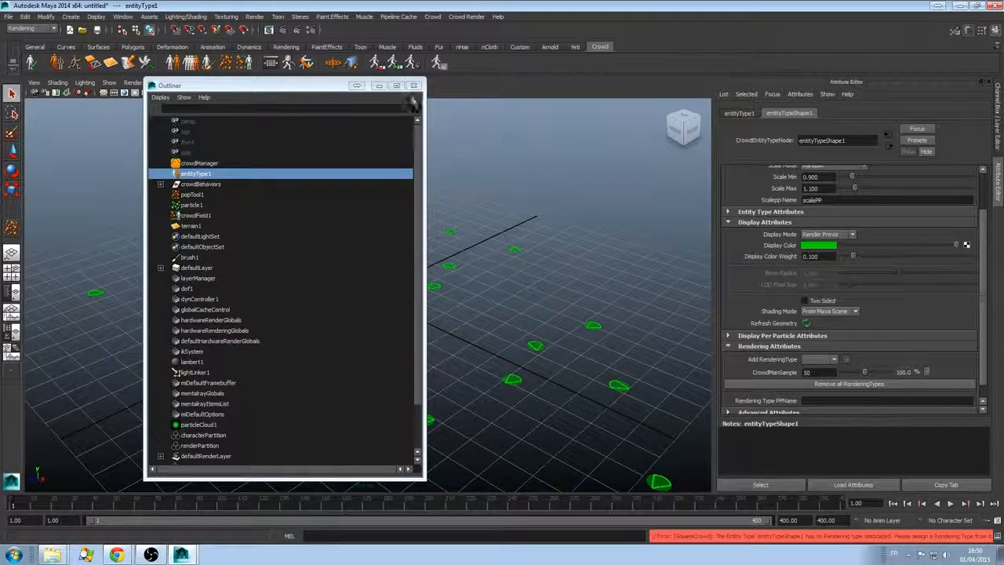
{"action": "left_click_drag", "start_coordinate": [303, 89], "coordinate": [0, 125]}
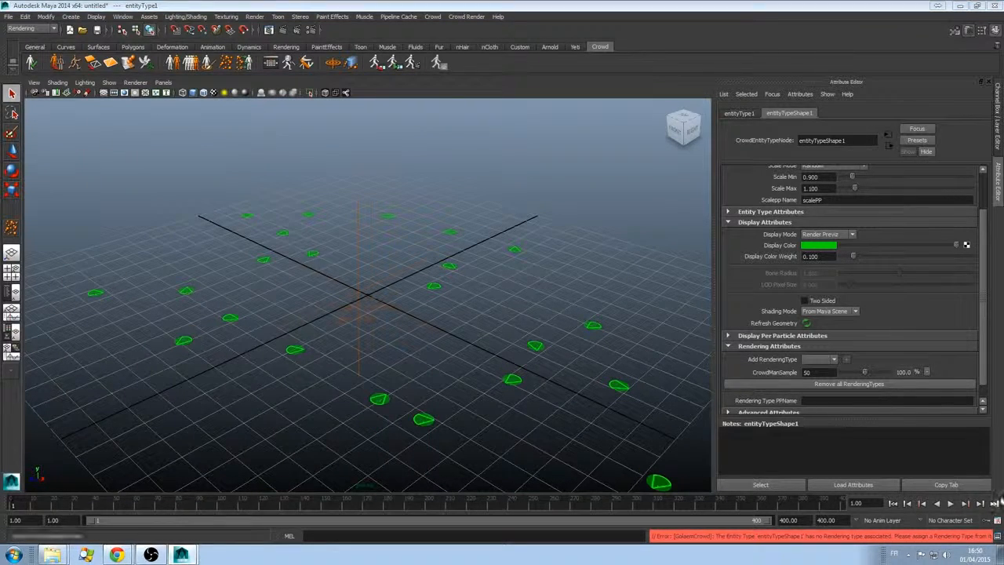
{"action": "left_click", "coordinate": [951, 507]}
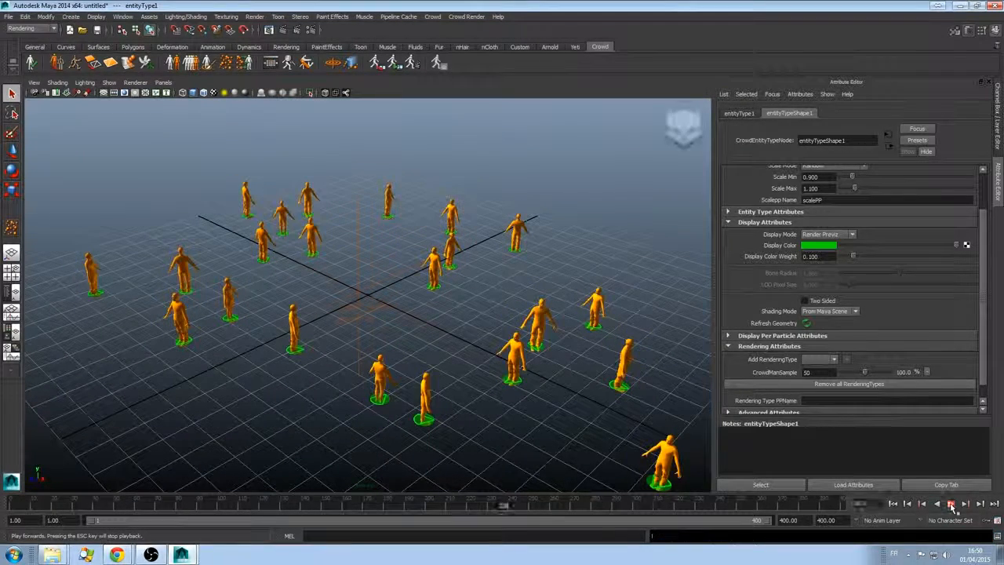
{"action": "scroll", "coordinate": [386, 323], "scroll_direction": "up", "scroll_amount": 3}
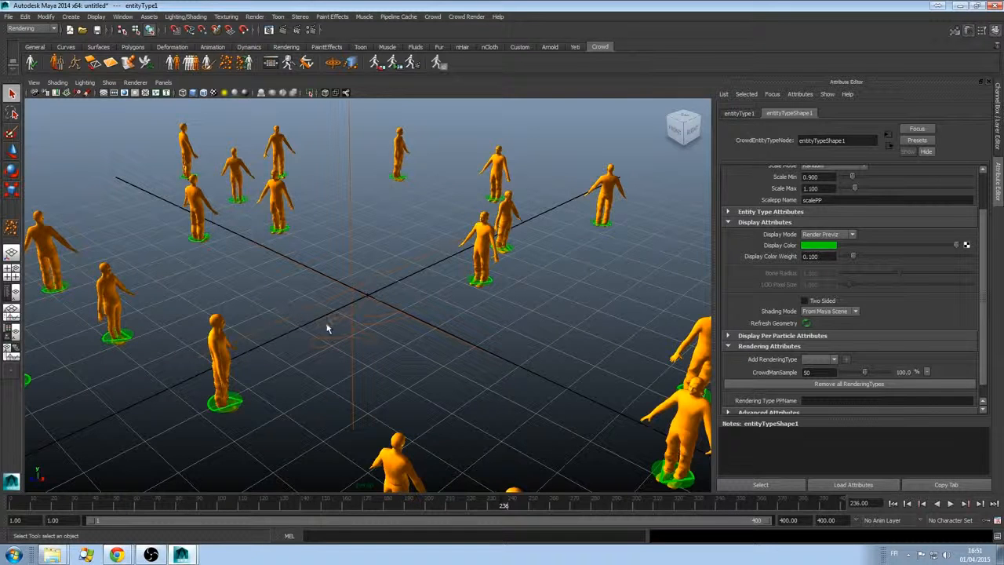
{"action": "key", "text": "alt+Tab"}
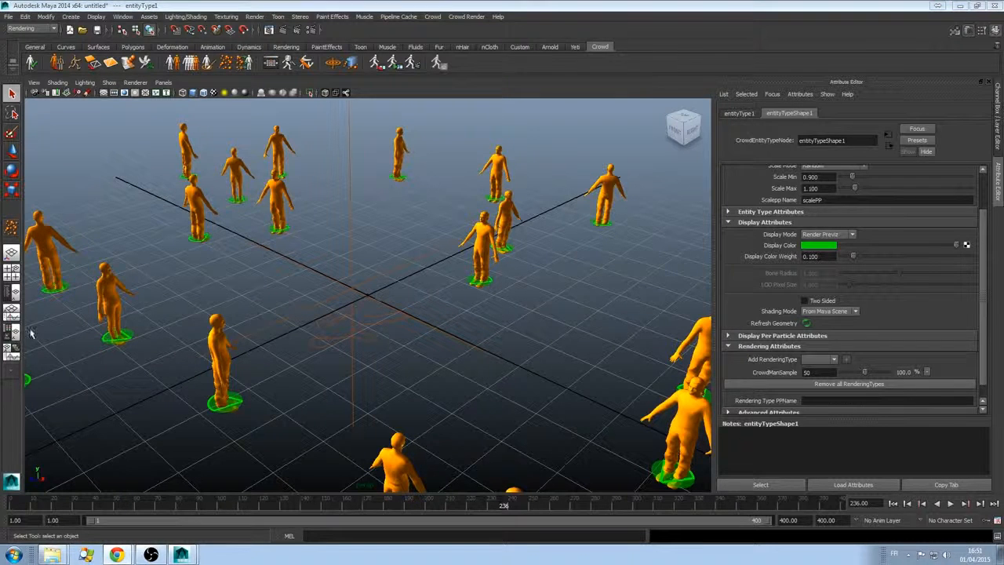
- Open the entity type's crowdMan.gcha character in the Golaem Character Maker and show its geometry assets in a widened panel
{"action": "left_click_drag", "start_coordinate": [982, 326], "coordinate": [979, 261]}
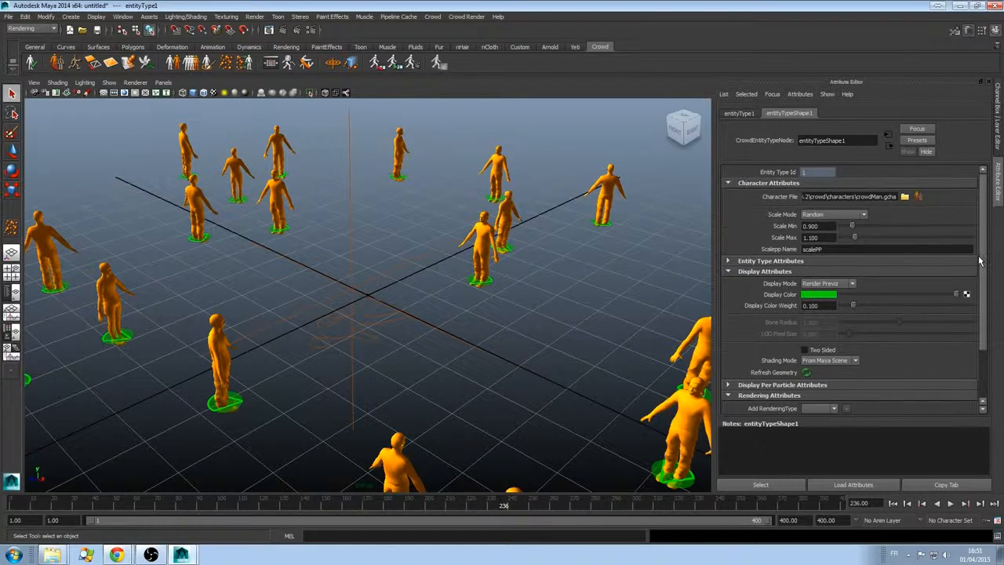
{"action": "left_click", "coordinate": [919, 196]}
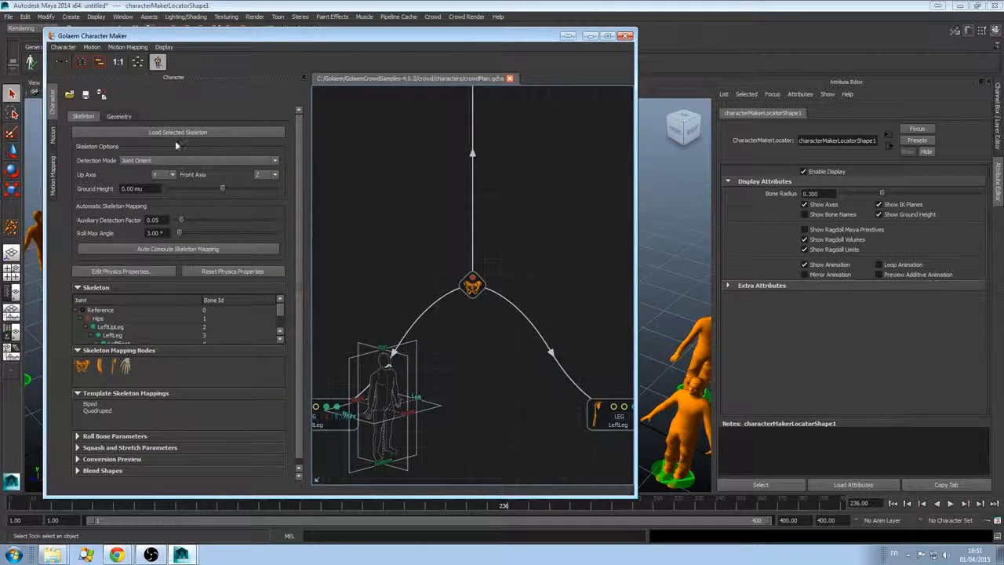
{"action": "left_click", "coordinate": [120, 117]}
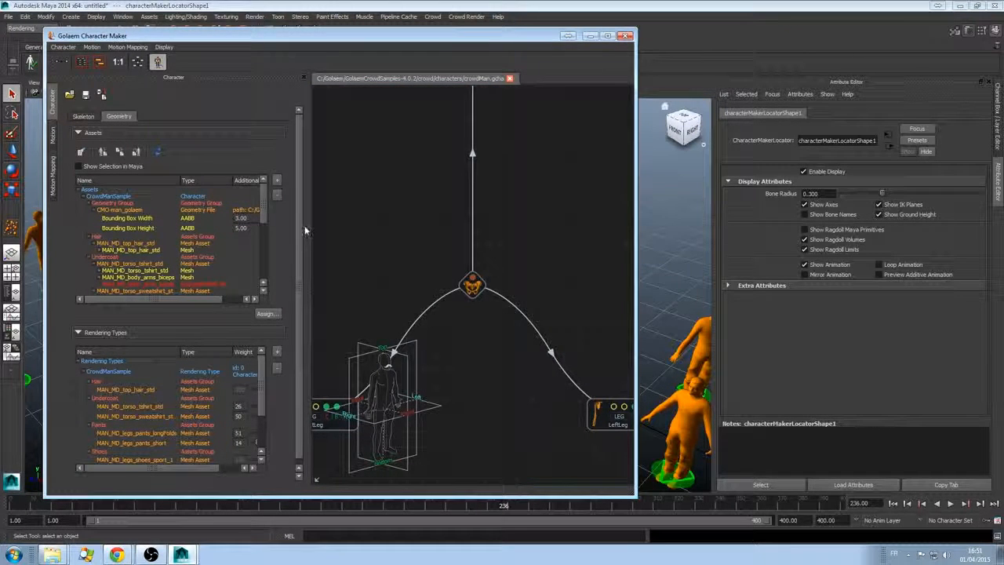
{"action": "left_click_drag", "start_coordinate": [307, 226], "coordinate": [404, 227]}
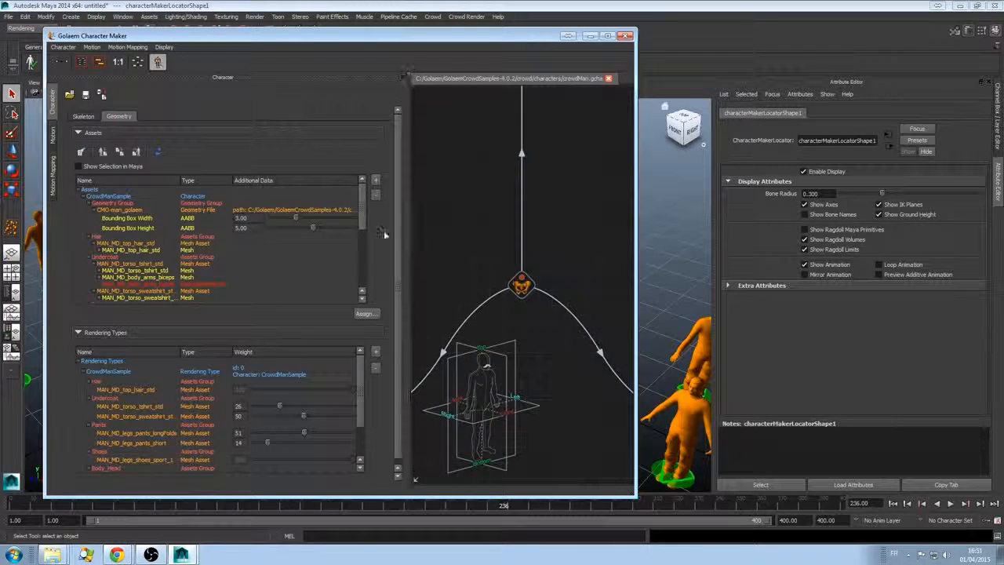
- Examine the CrowdManSample asset groups, collapsing the geometry group and the individual undercoat, pants and shoes assets
{"action": "left_click", "coordinate": [89, 203]}
{"action": "left_click", "coordinate": [97, 210]}
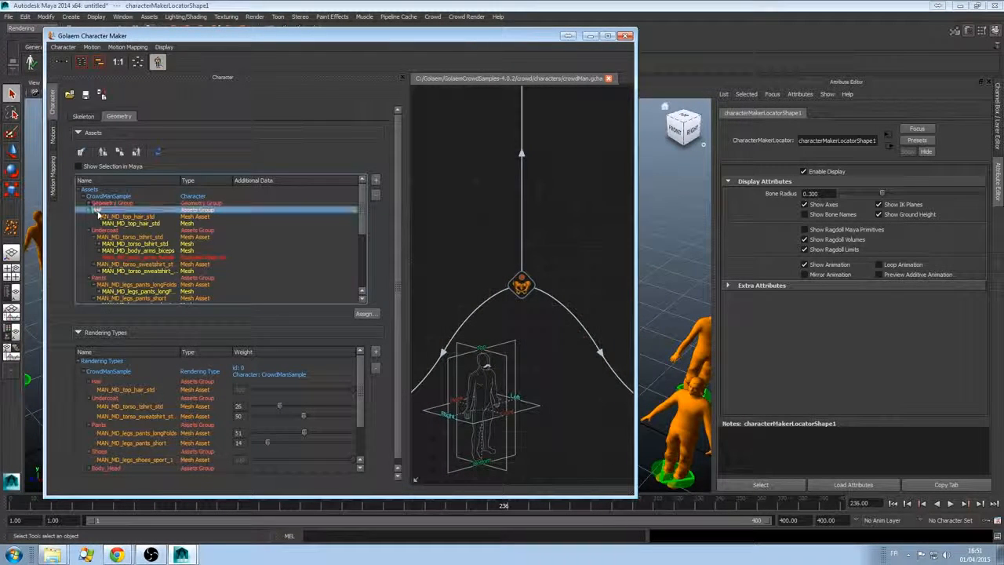
{"action": "left_click", "coordinate": [110, 238]}
{"action": "left_click", "coordinate": [93, 237]}
{"action": "left_click", "coordinate": [93, 244]}
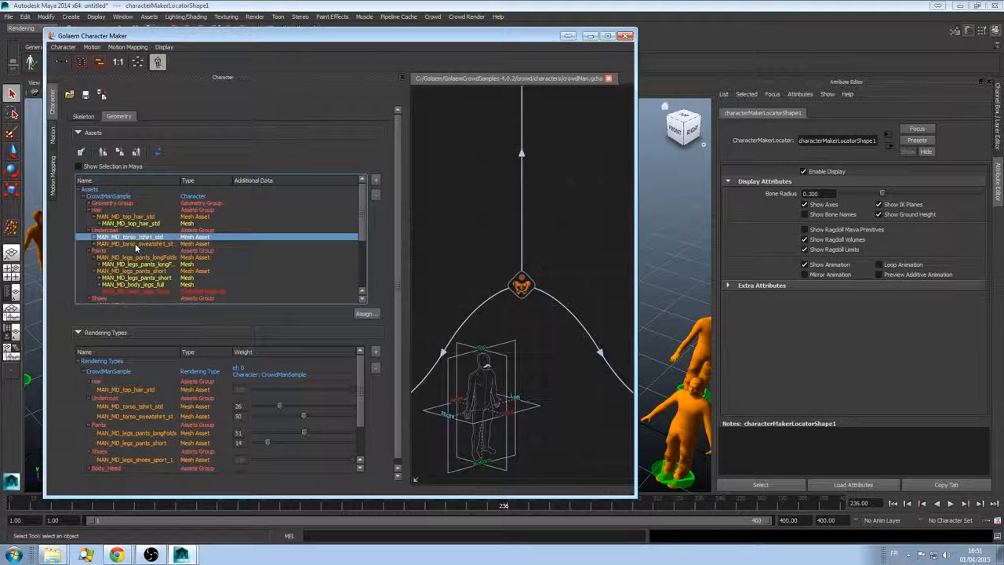
{"action": "left_click", "coordinate": [93, 257]}
{"action": "left_click", "coordinate": [93, 264]}
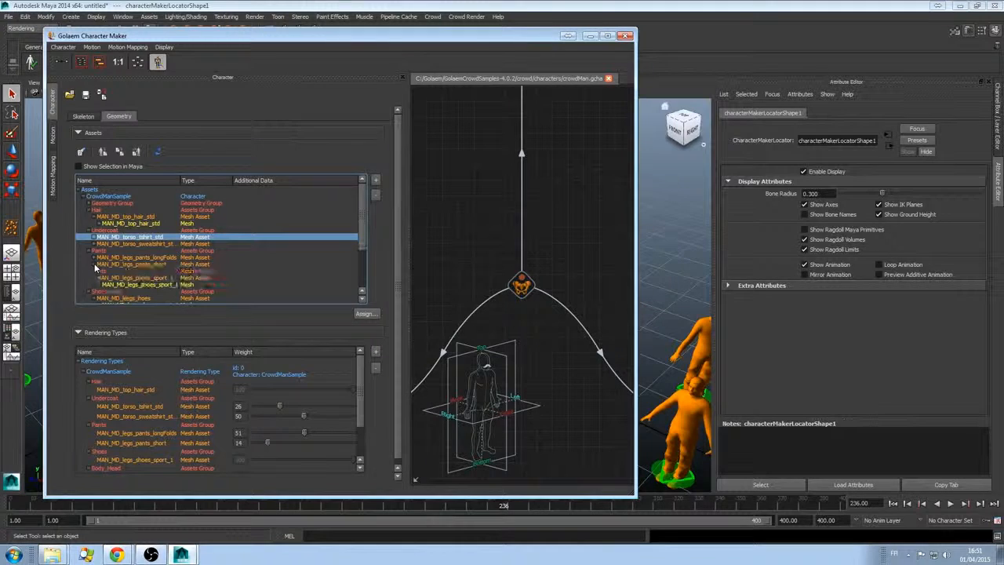
{"action": "left_click", "coordinate": [93, 277]}
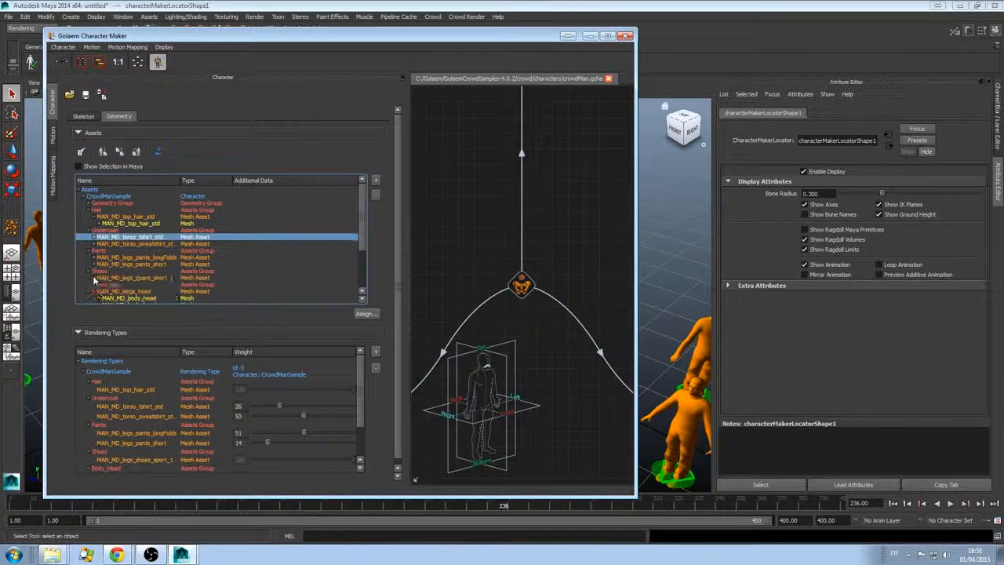
{"action": "scroll", "coordinate": [145, 268], "scroll_direction": "down", "scroll_amount": 1}
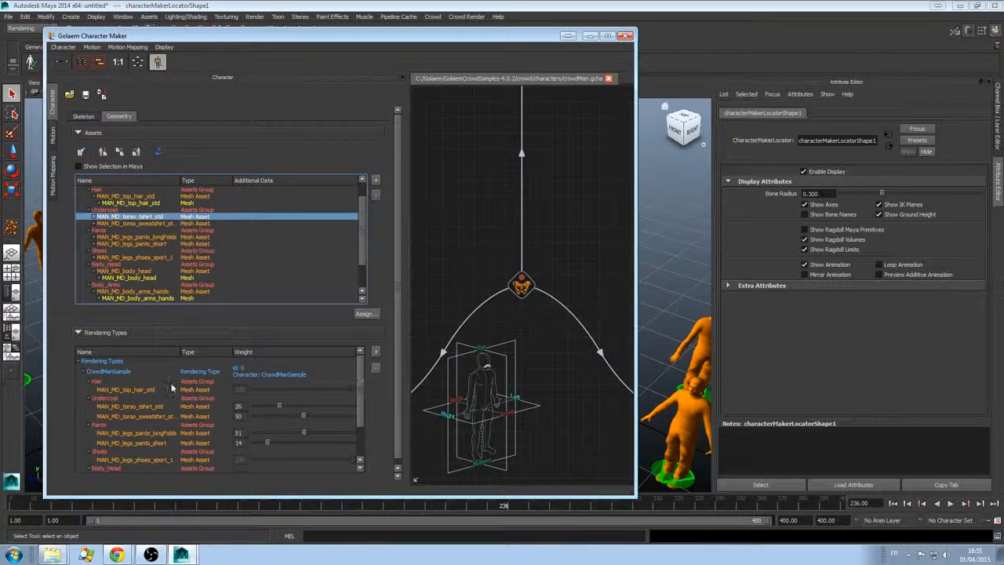
- Set the CrowdManSample weights to 56 for the T-shirt, 8 for the sweatshirt and 12 for the short pants, save the character and close the Character Maker
{"action": "mouse_move", "coordinate": [361, 381]}
{"action": "left_mouse_down"}
{"action": "mouse_move", "coordinate": [362, 422]}
{"action": "mouse_move", "coordinate": [363, 380]}
{"action": "left_mouse_up"}
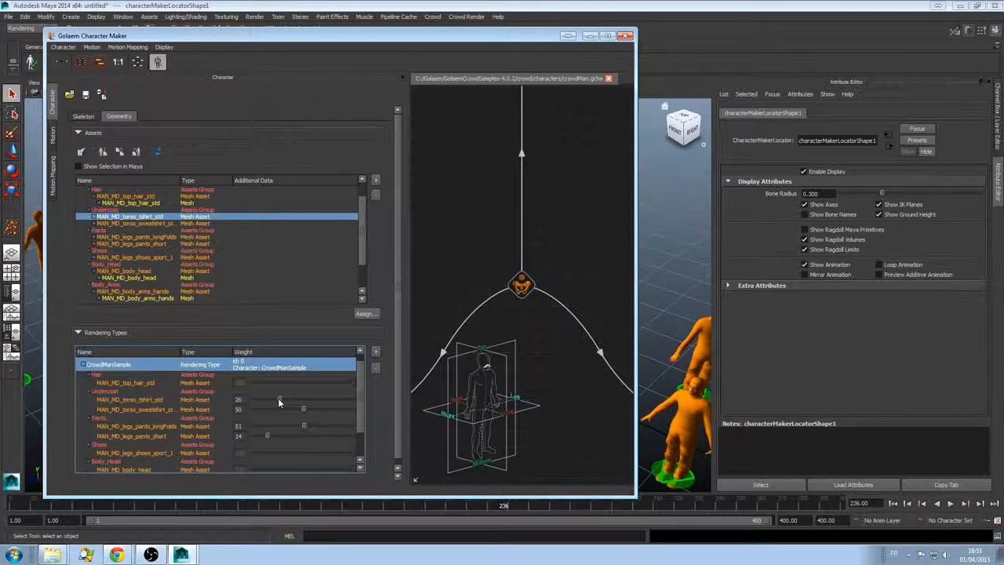
{"action": "left_click_drag", "start_coordinate": [283, 397], "coordinate": [309, 399]}
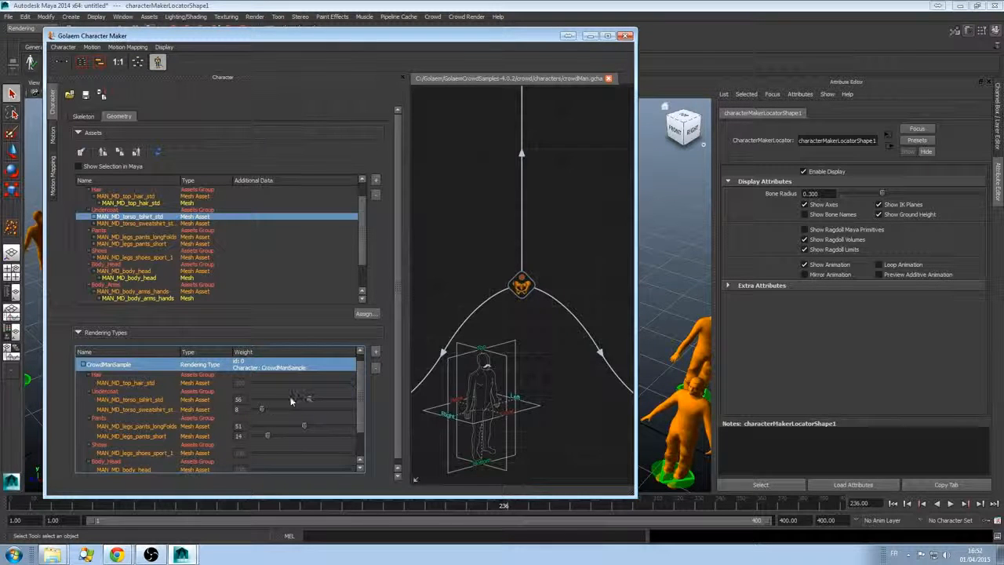
{"action": "left_click", "coordinate": [85, 96]}
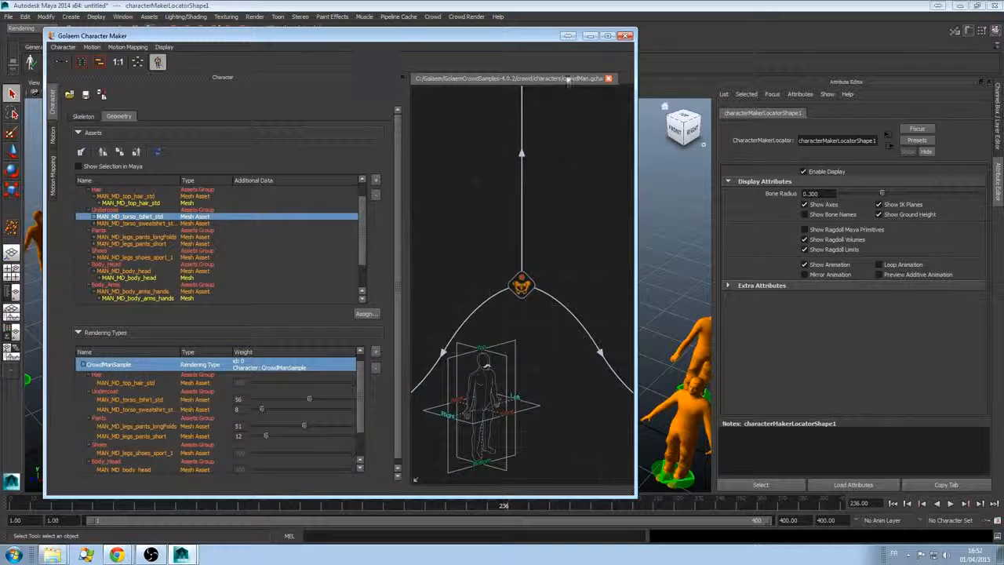
{"action": "left_click", "coordinate": [626, 37]}
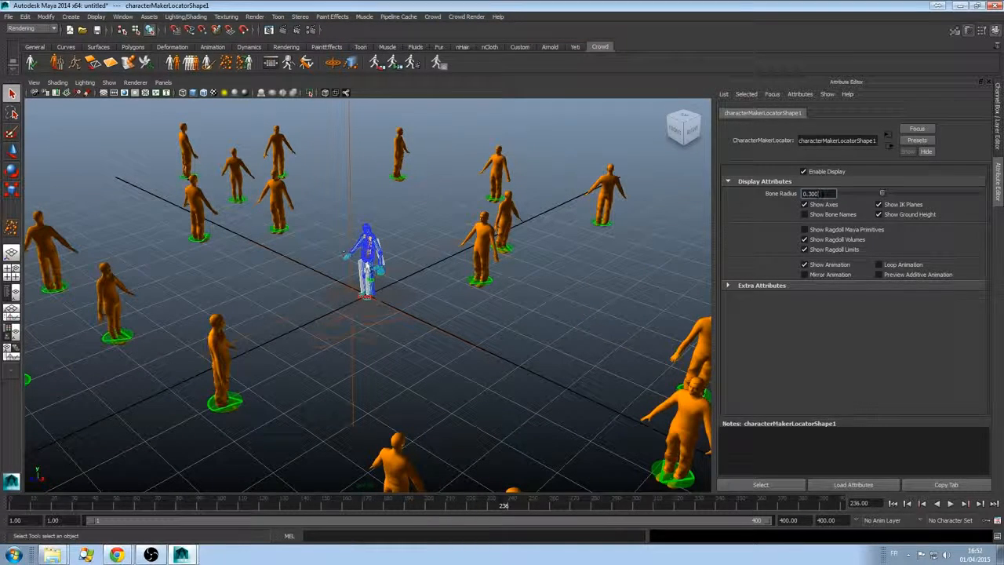
- Delete the character maker locator from the scene and replay the simulation from frame 1 with the Outliner out of the way
{"action": "left_click", "coordinate": [369, 269]}
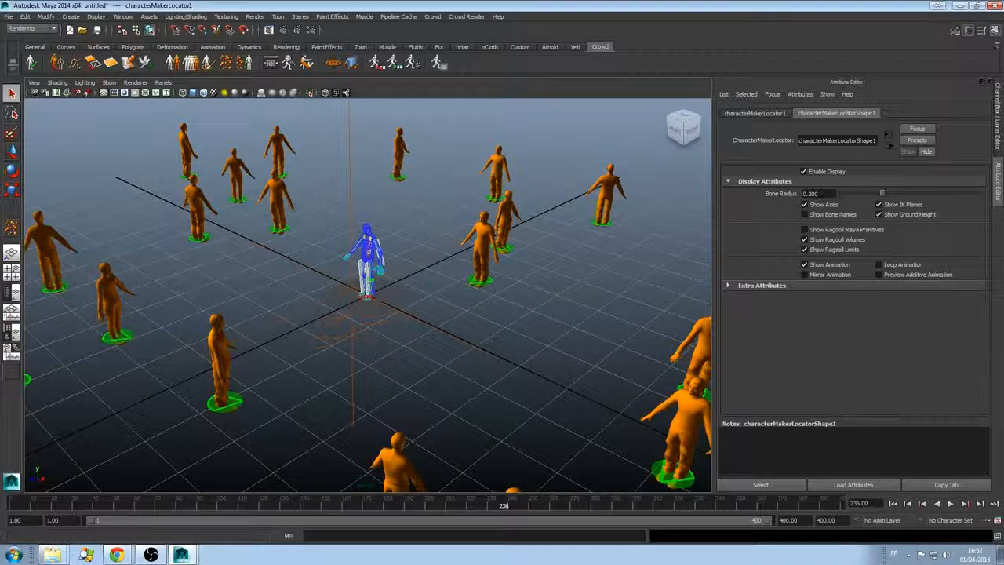
{"action": "left_click_drag", "start_coordinate": [1, 196], "coordinate": [198, 80]}
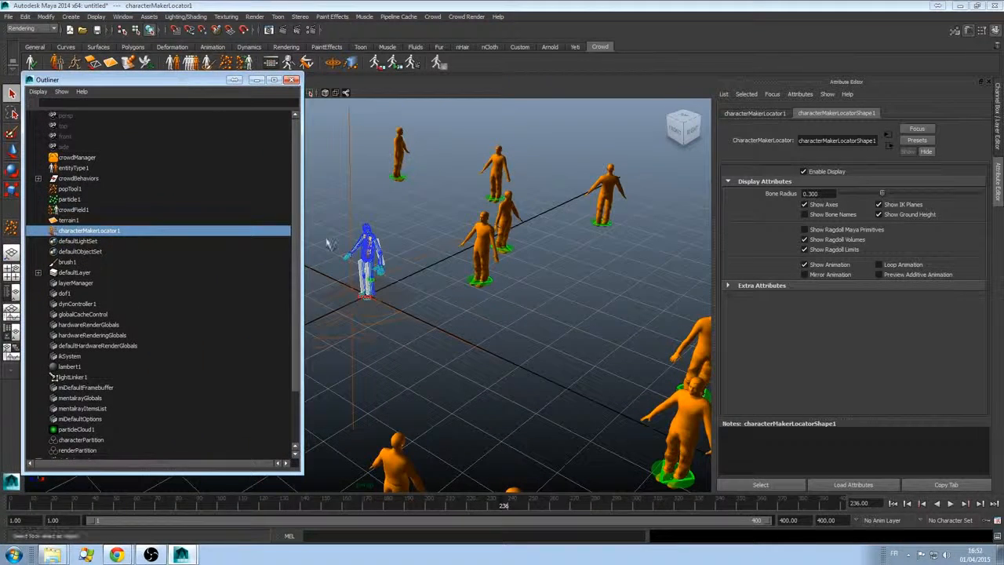
{"action": "left_click", "coordinate": [64, 241]}
{"action": "left_click", "coordinate": [68, 232]}
{"action": "key", "text": "Delete"}
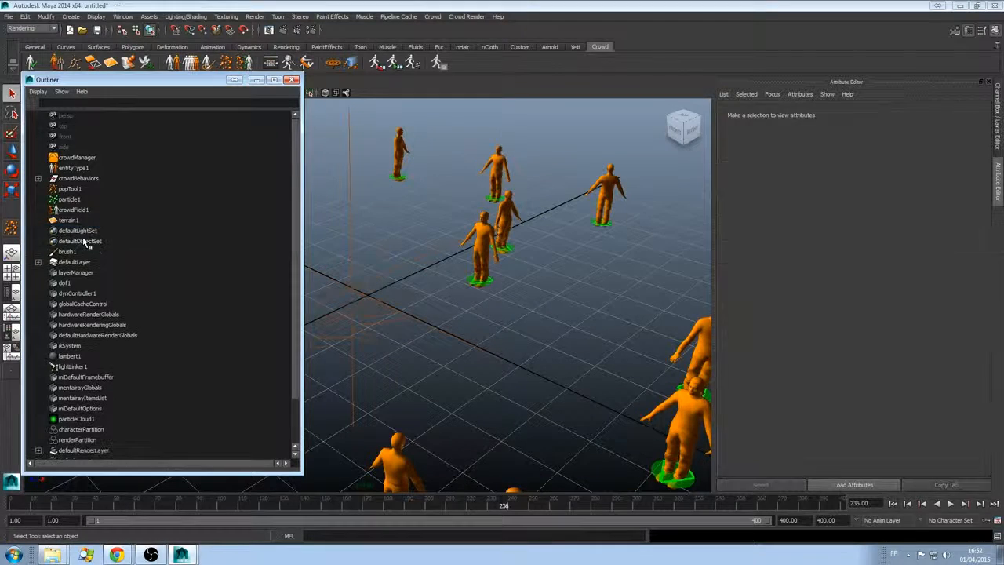
{"action": "left_click", "coordinate": [292, 79]}
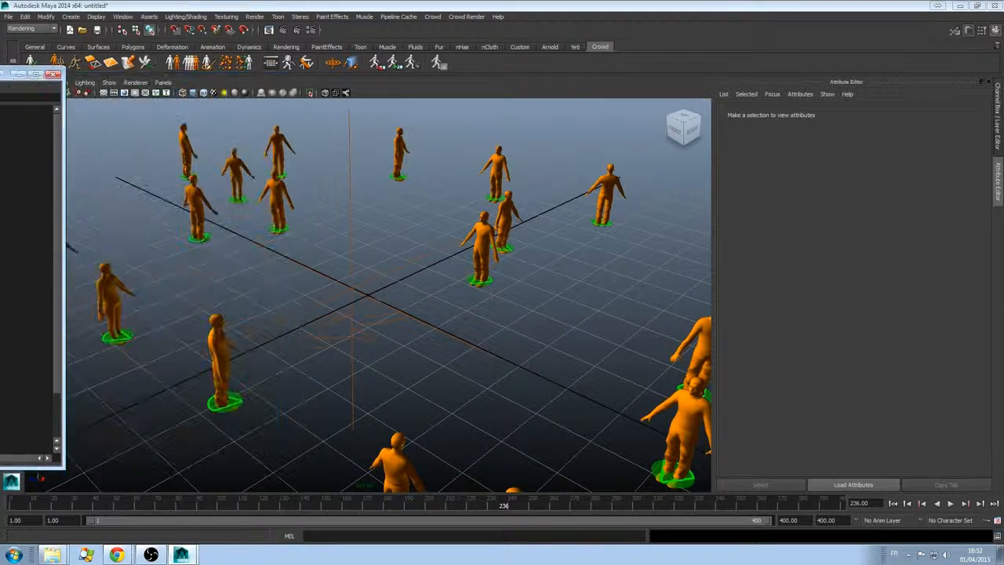
{"action": "left_click", "coordinate": [892, 503]}
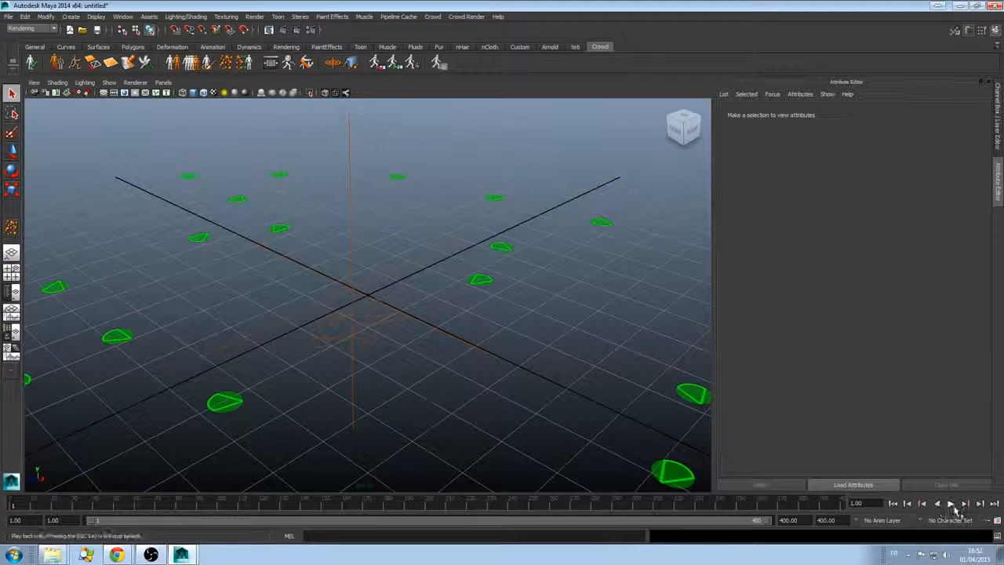
{"action": "left_click", "coordinate": [951, 504]}
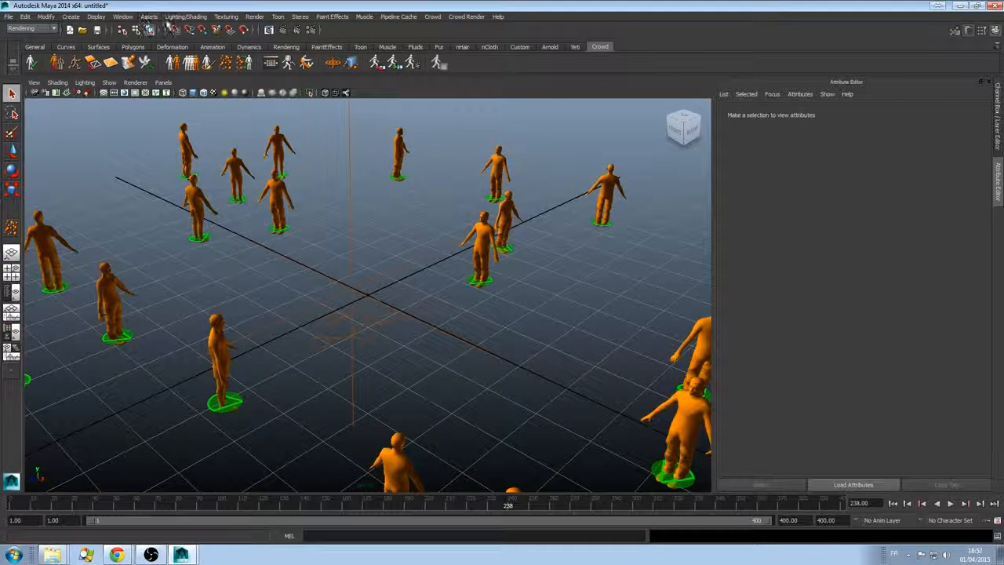
- Set the renderer to mental ray and create a Crowd Render Proxy for it
{"action": "left_click", "coordinate": [254, 16]}
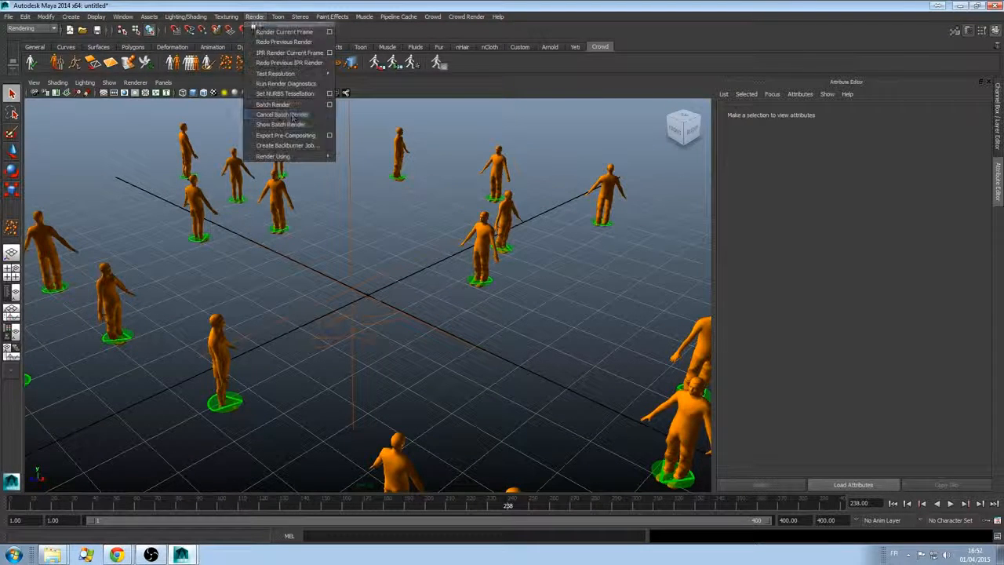
{"action": "mouse_move", "coordinate": [317, 156]}
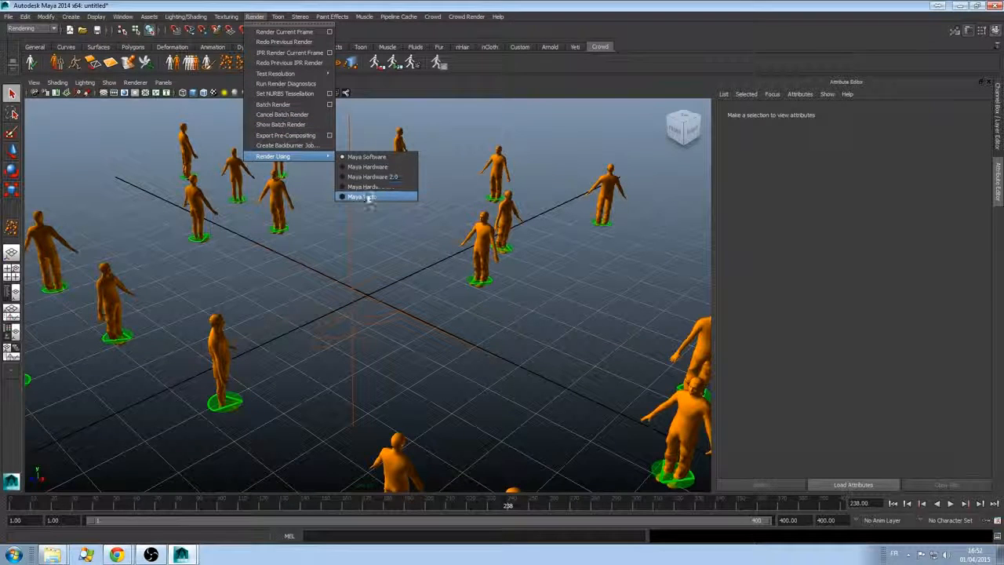
{"action": "left_click", "coordinate": [367, 197]}
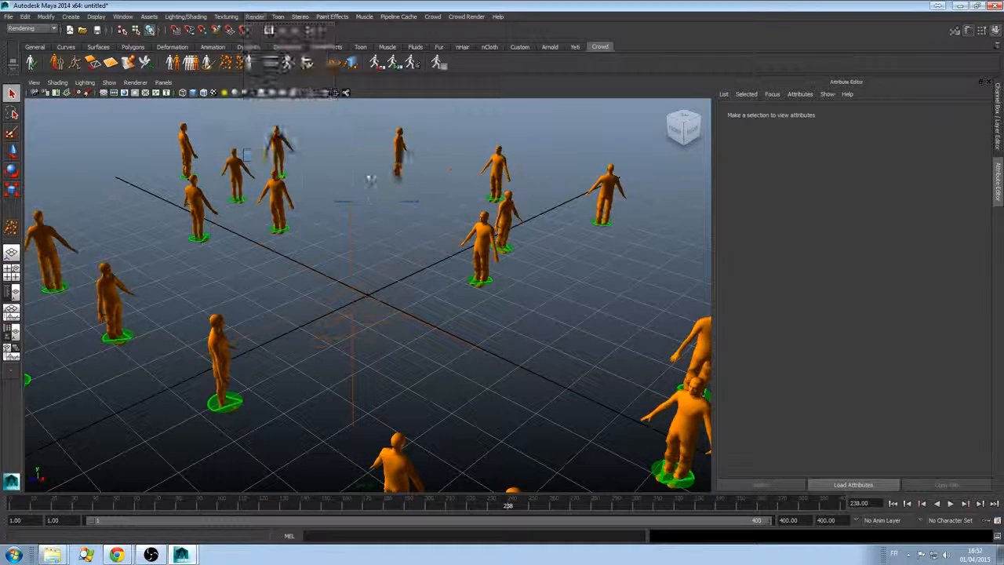
{"action": "left_click", "coordinate": [414, 64]}
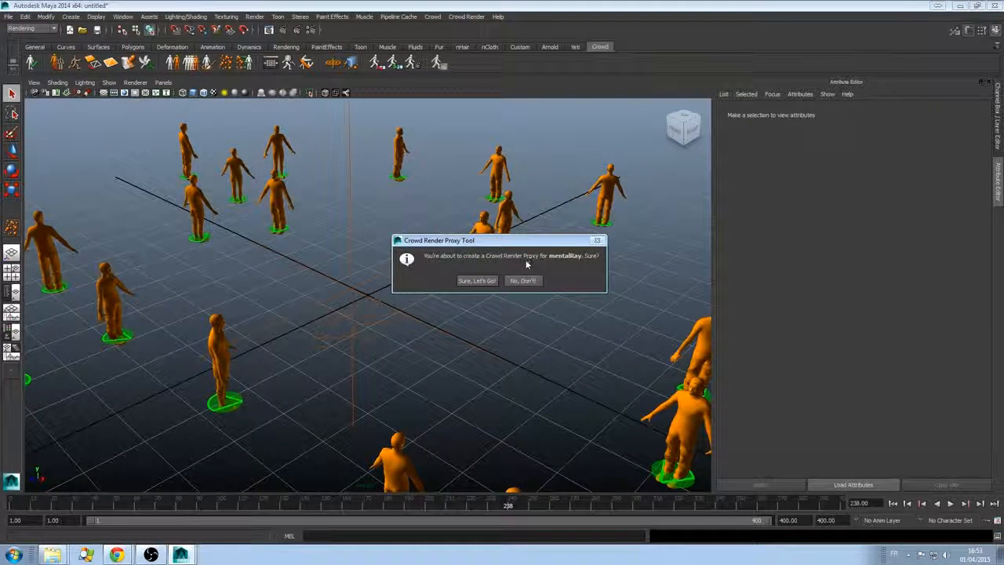
{"action": "left_click", "coordinate": [497, 281]}
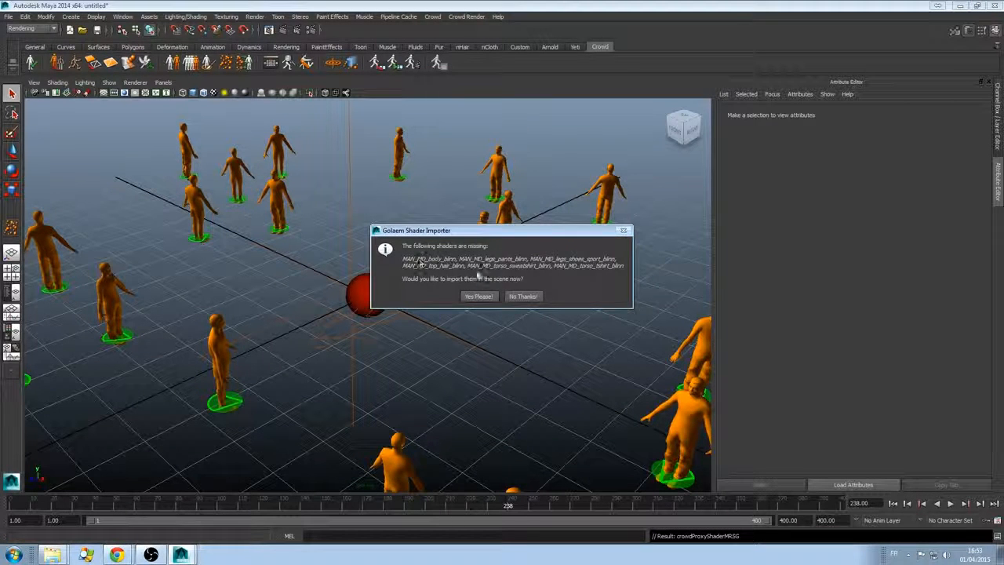
- Import the missing character shaders from the Maya scene in the GolaemCrowdSamples-4.0.2 crowd/shaders folder
{"action": "left_click", "coordinate": [479, 297]}
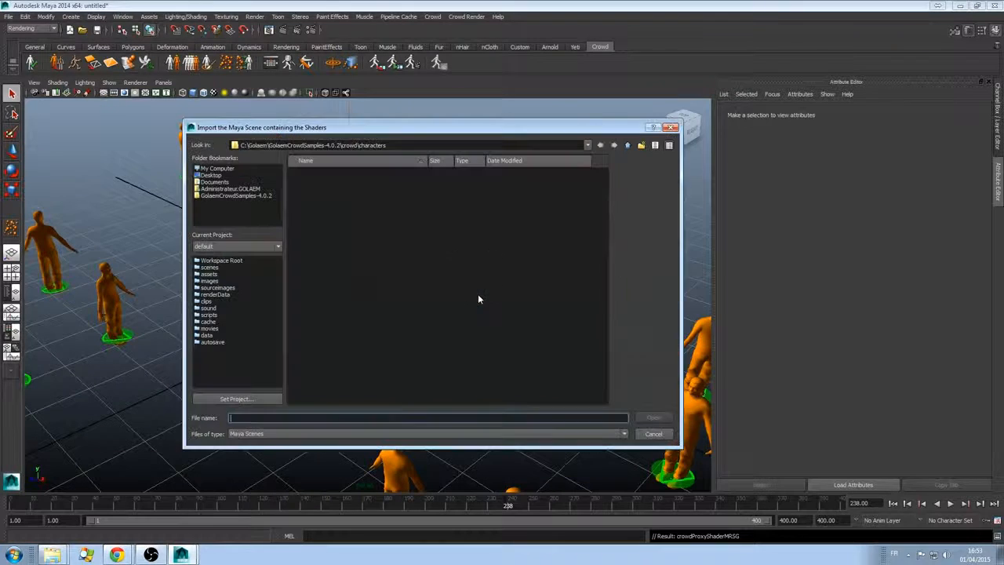
{"action": "left_click", "coordinate": [219, 196]}
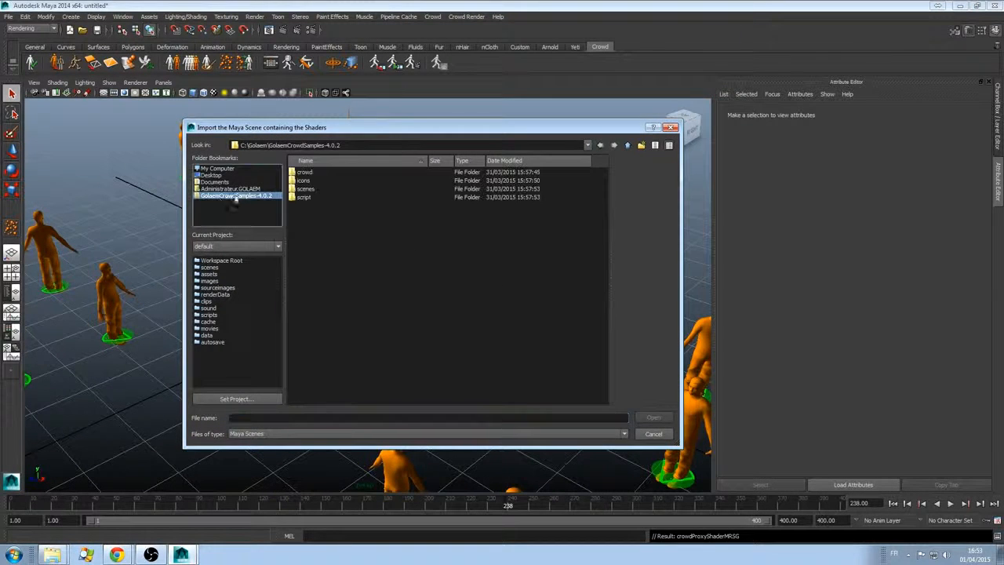
{"action": "double_click", "coordinate": [305, 180]}
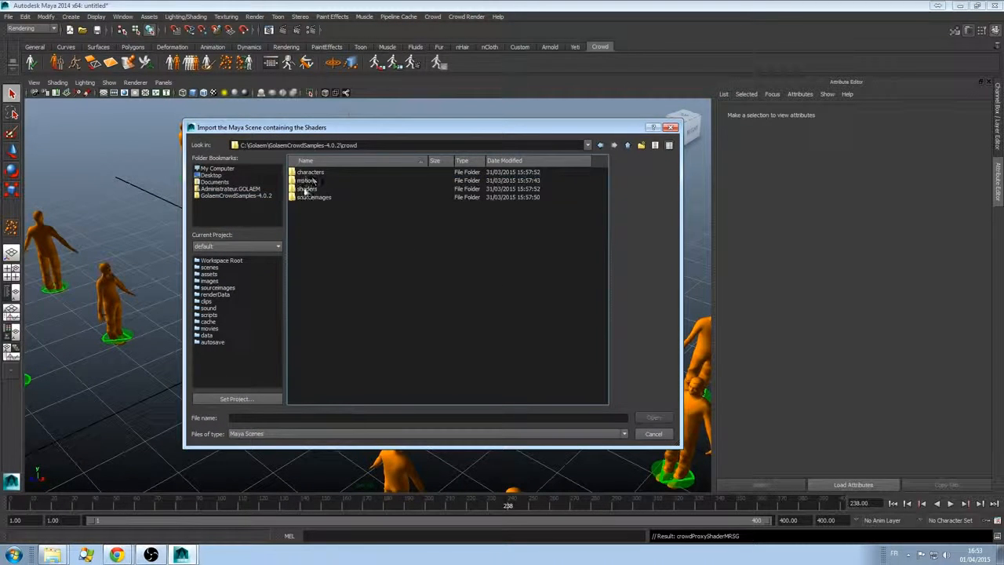
{"action": "double_click", "coordinate": [305, 188]}
{"action": "double_click", "coordinate": [342, 191]}
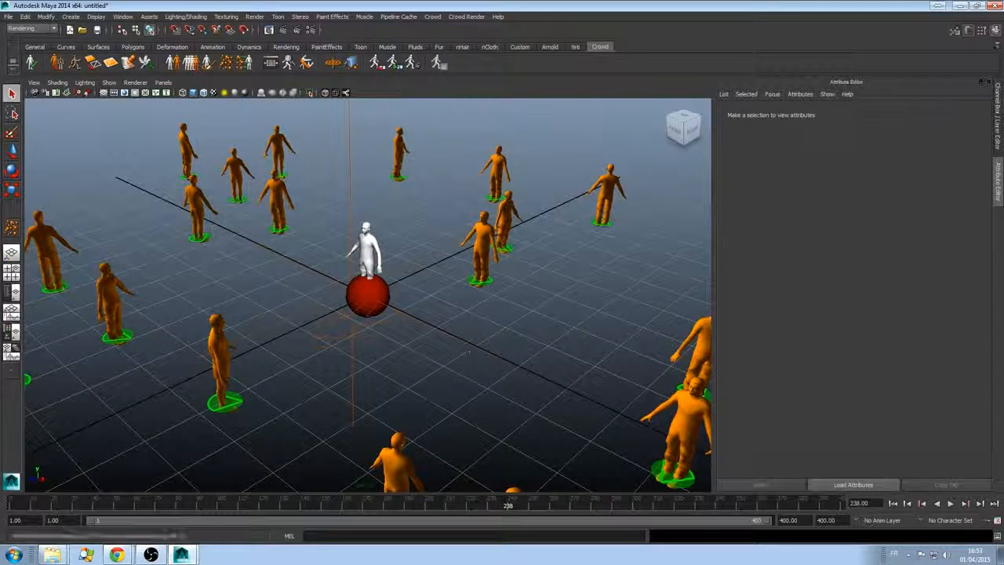
- Refresh the geometry of entityType1 so the crowd uses the imported shaders, and move the Outliner out of the way
{"action": "left_click", "coordinate": [227, 59]}
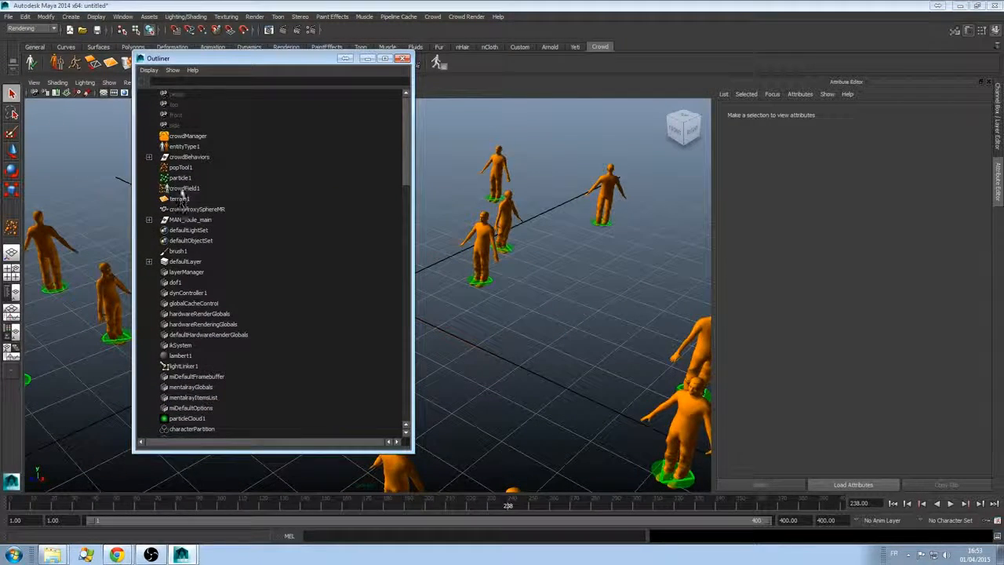
{"action": "left_click", "coordinate": [184, 147]}
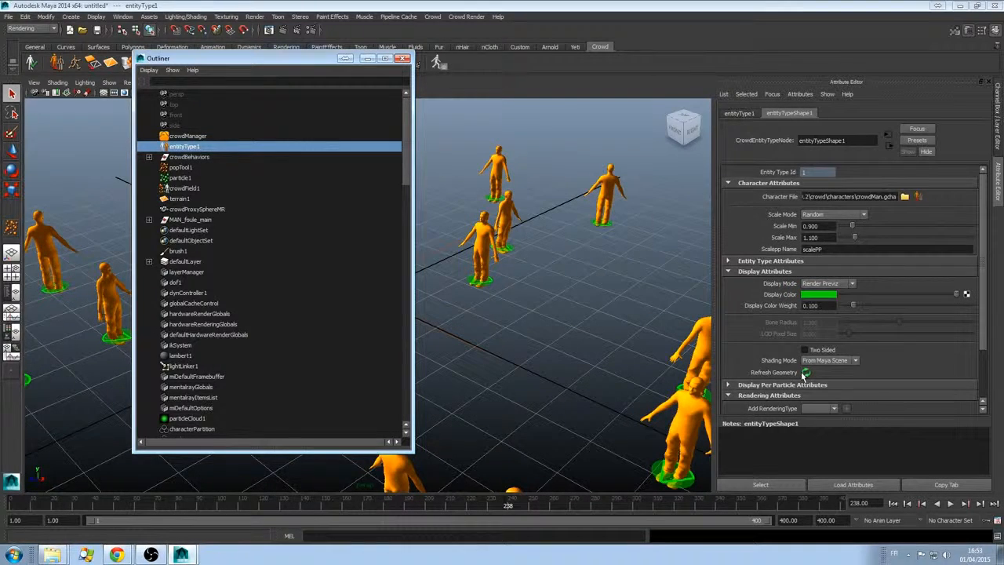
{"action": "left_click", "coordinate": [805, 373]}
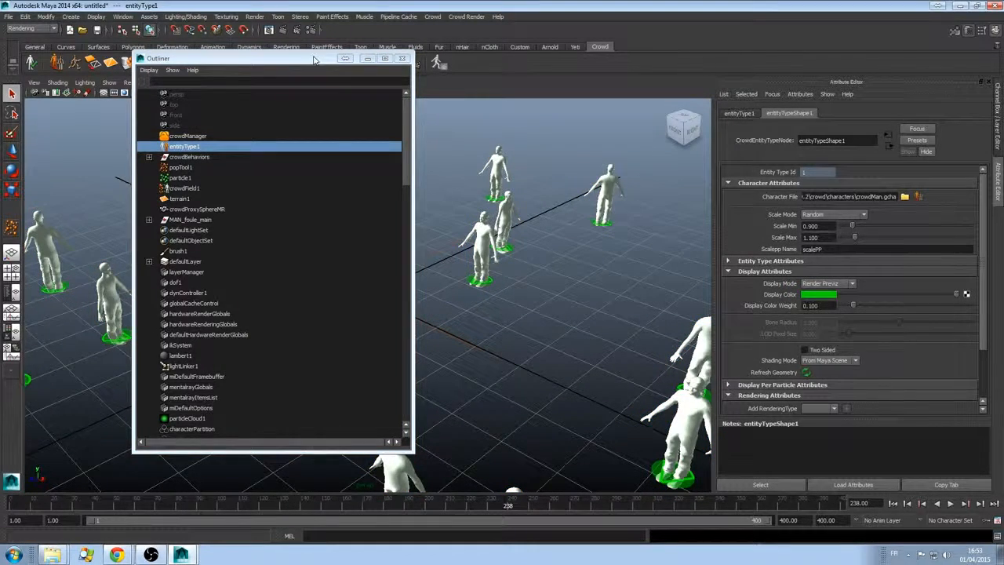
{"action": "left_click_drag", "start_coordinate": [313, 58], "coordinate": [1, 60]}
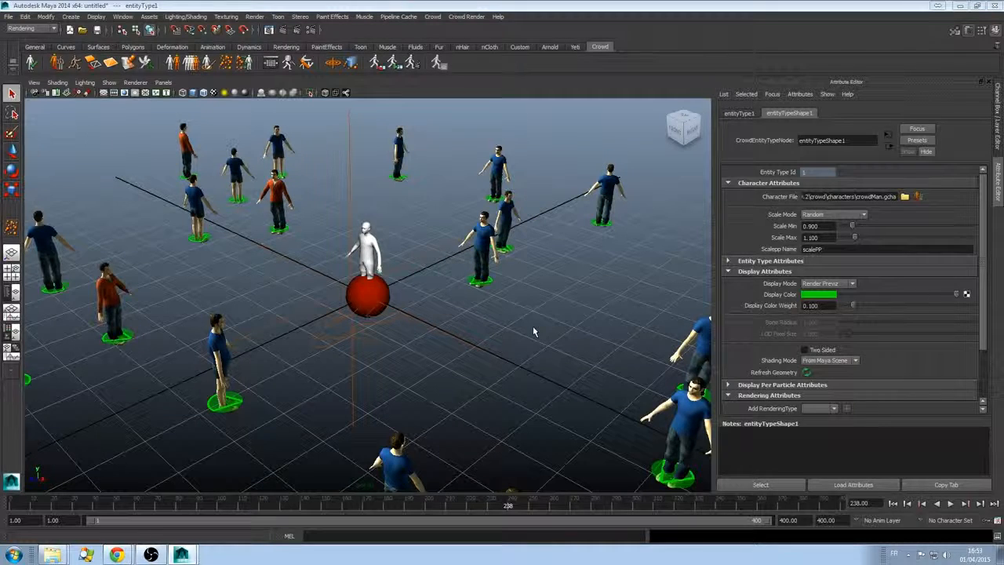
- Export the crowdField1 simulation cache in Golaem format for frames 1 to 100 and close the Simulation Exporter
{"action": "left_click", "coordinate": [375, 62]}
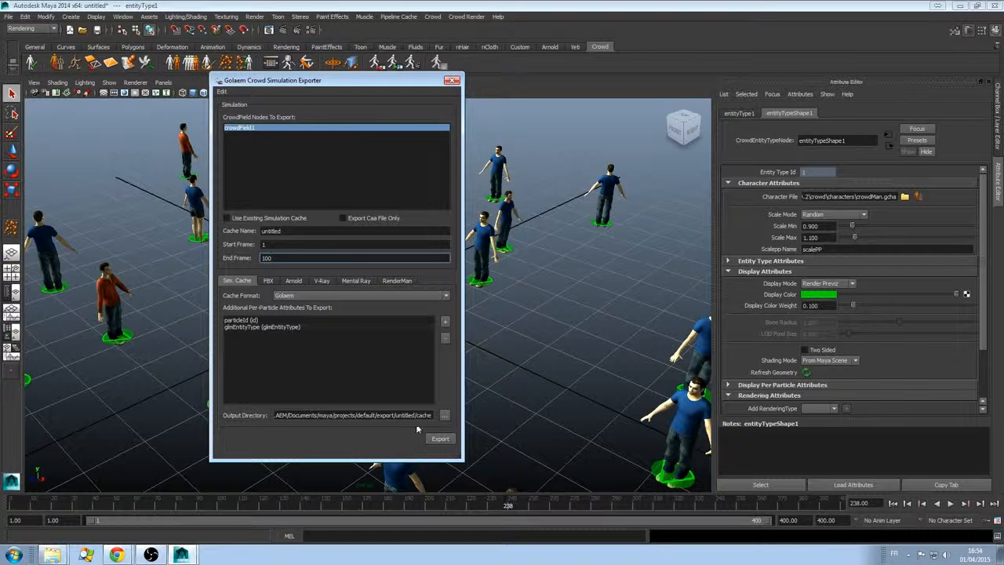
{"action": "left_click", "coordinate": [440, 438]}
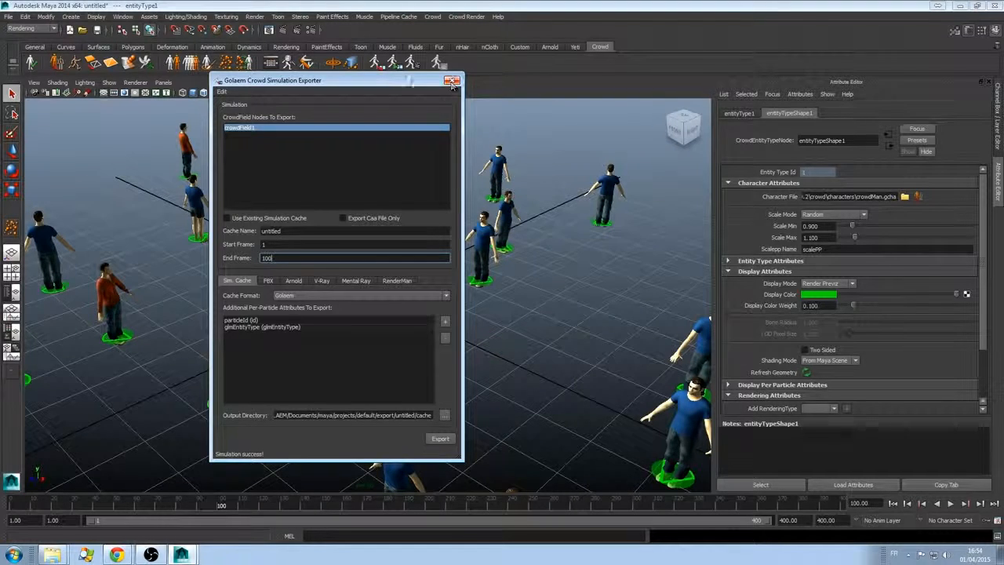
{"action": "left_click_drag", "start_coordinate": [400, 81], "coordinate": [476, 79]}
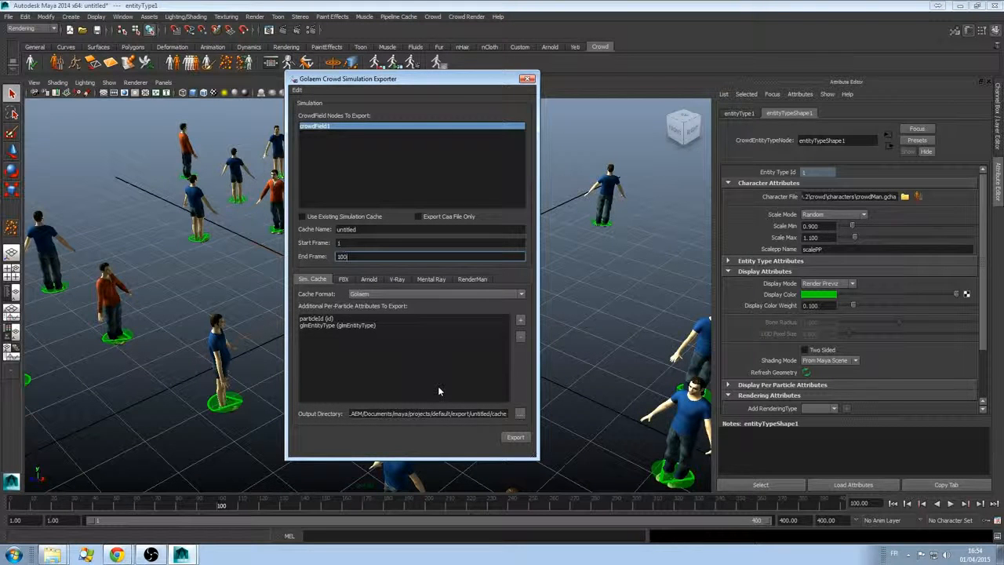
{"action": "left_click_drag", "start_coordinate": [377, 85], "coordinate": [614, 79]}
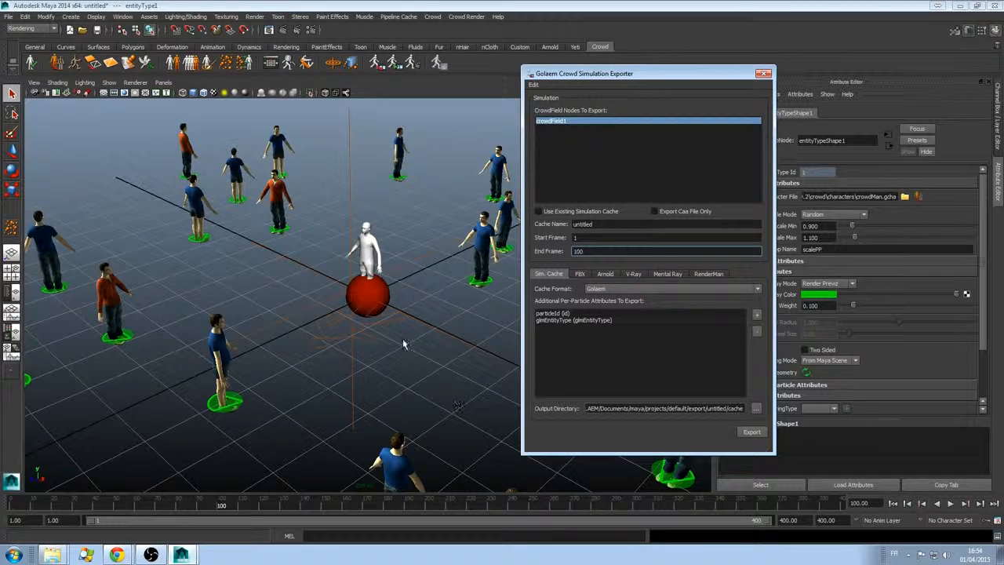
{"action": "left_click", "coordinate": [763, 73]}
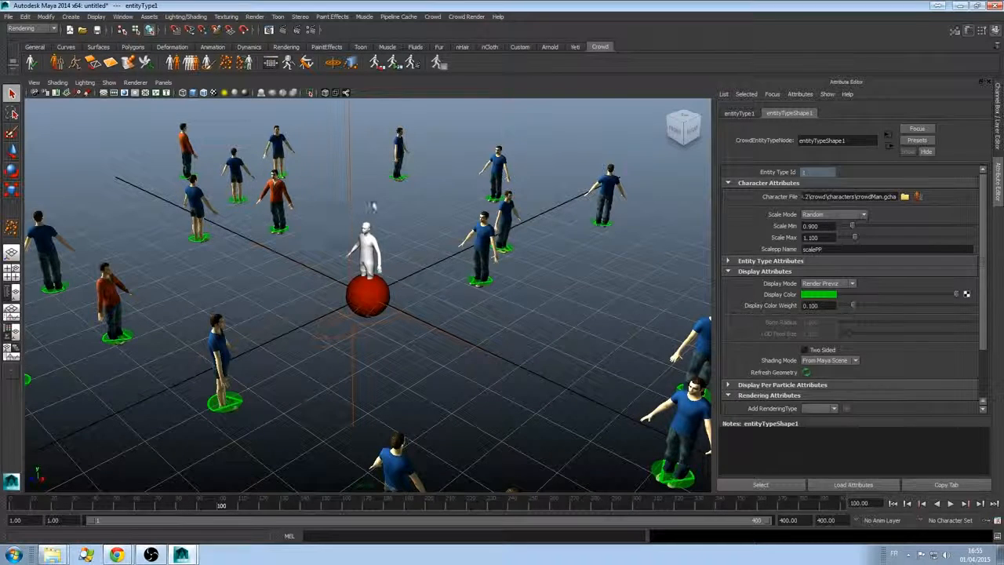
- Render the current frame of the crowd with mental ray, inspect the image and close the Render View
{"action": "left_click", "coordinate": [255, 17]}
{"action": "left_click", "coordinate": [279, 28]}
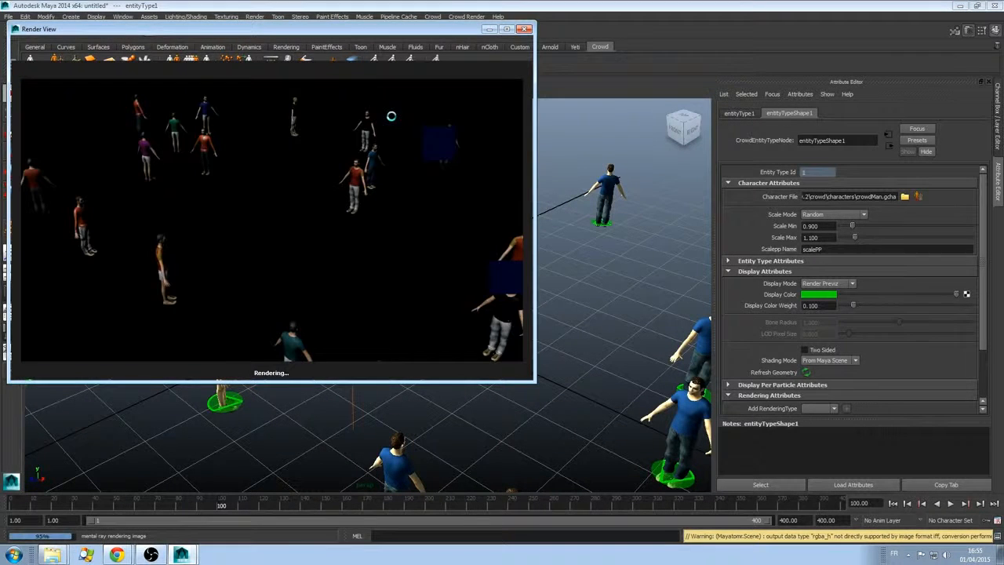
{"action": "left_click_drag", "start_coordinate": [321, 34], "coordinate": [345, 71]}
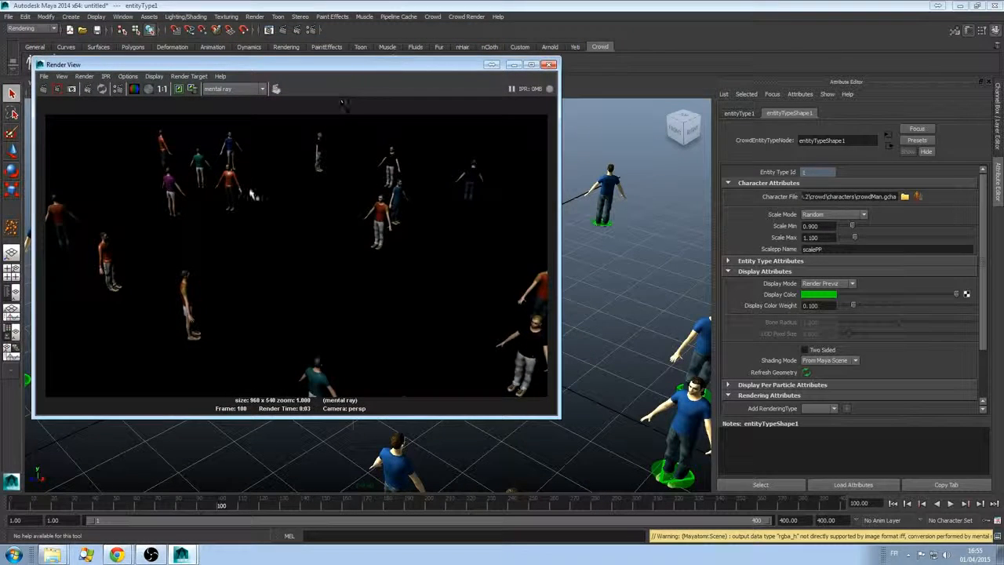
{"action": "left_click_drag", "start_coordinate": [180, 67], "coordinate": [242, 201]}
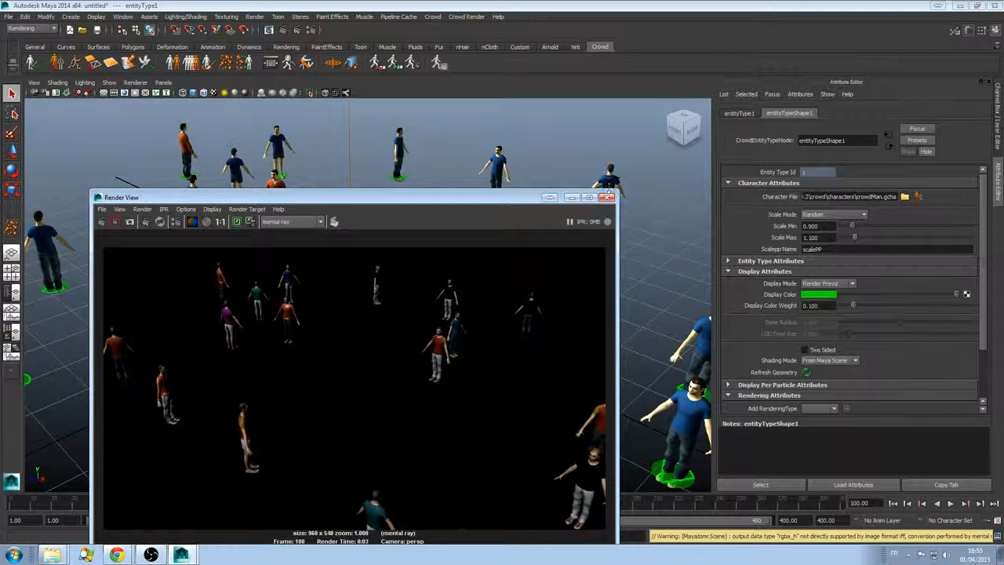
{"action": "left_click", "coordinate": [610, 198]}
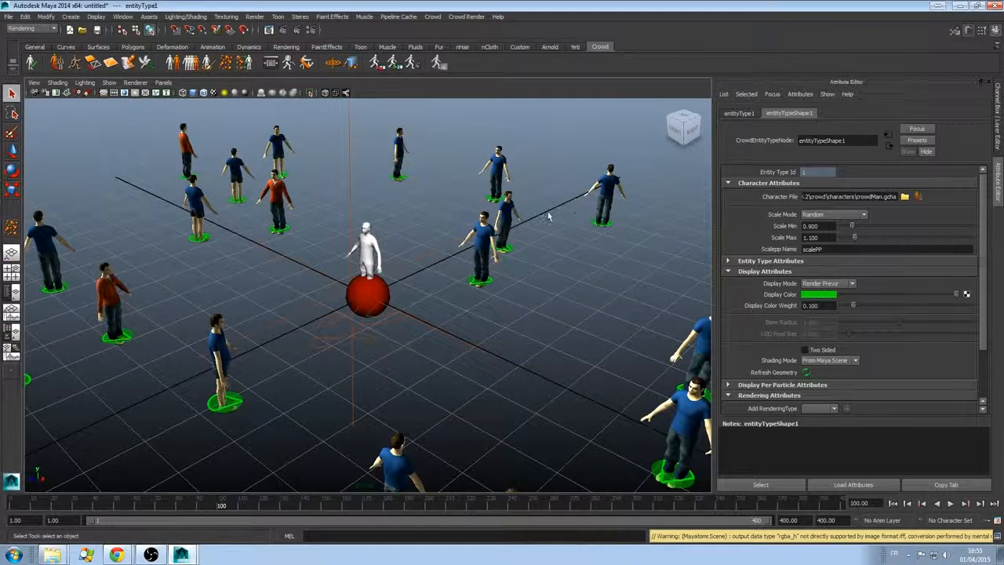
- Open the Crowd Behavior Editor, enlarge it and insert a Motion behavior between the start and end of the entity type container
{"action": "left_click", "coordinate": [270, 63]}
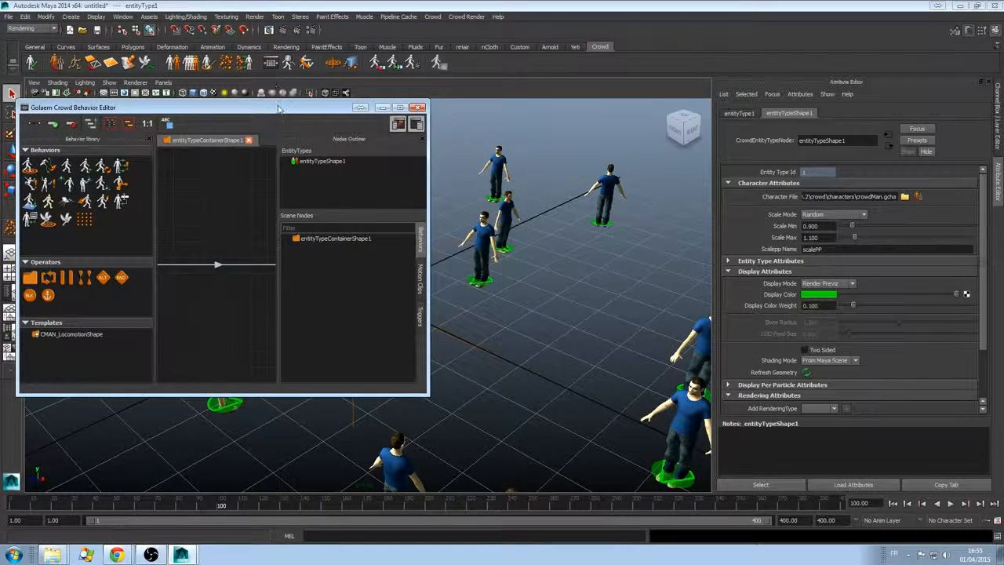
{"action": "left_click_drag", "start_coordinate": [280, 108], "coordinate": [339, 110]}
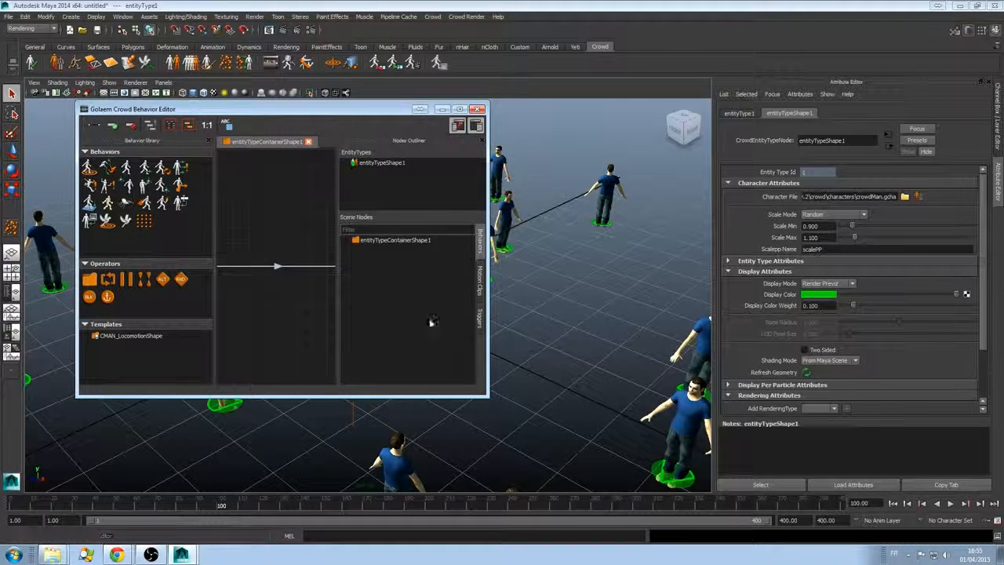
{"action": "left_click_drag", "start_coordinate": [483, 395], "coordinate": [694, 439]}
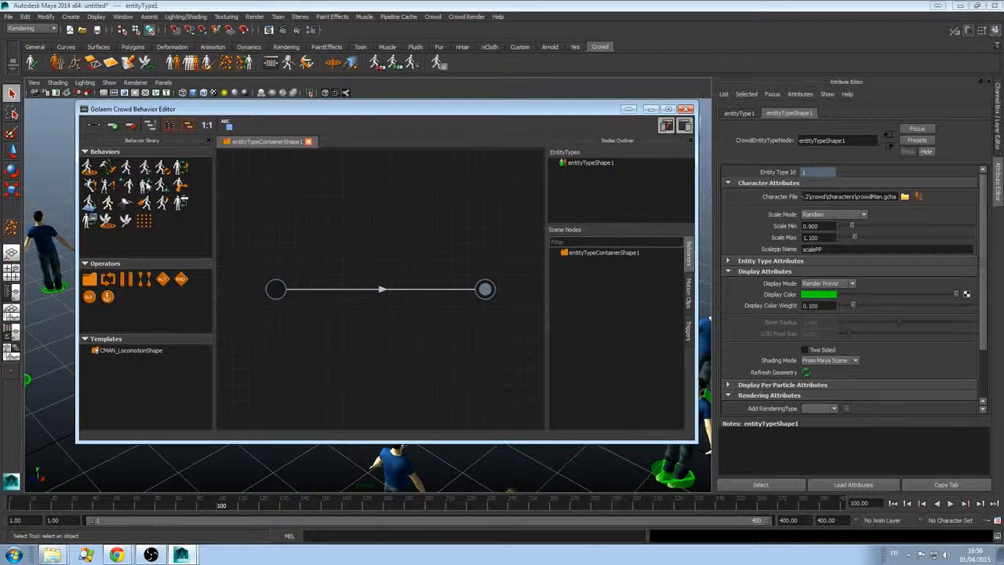
{"action": "left_click_drag", "start_coordinate": [127, 169], "coordinate": [375, 292]}
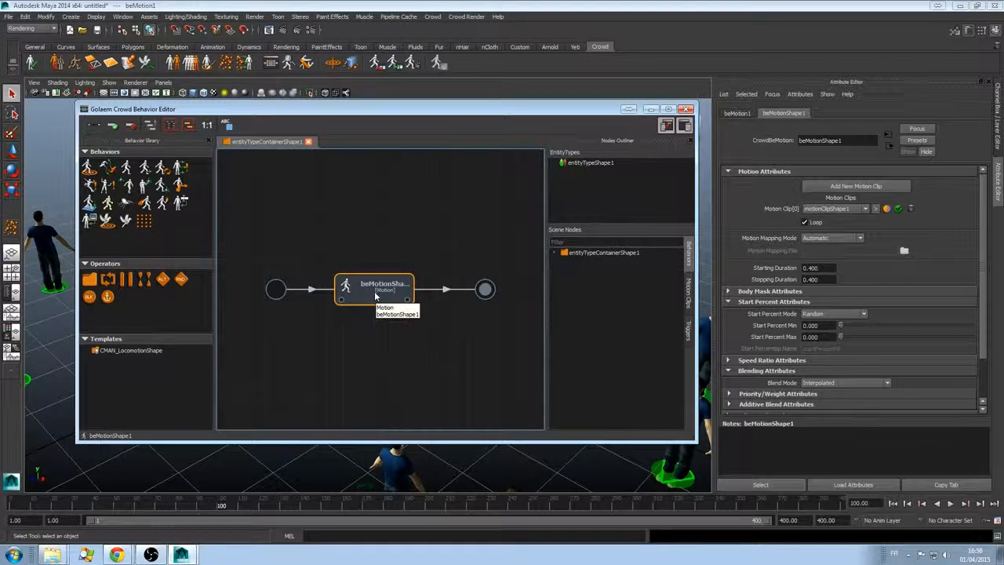
- Load CMAN_StandWatching.gmo from the Golaem samples' crowd/motions/Audience/Loop folder as the motion clip of the Motion behavior
{"action": "double_click", "coordinate": [379, 291]}
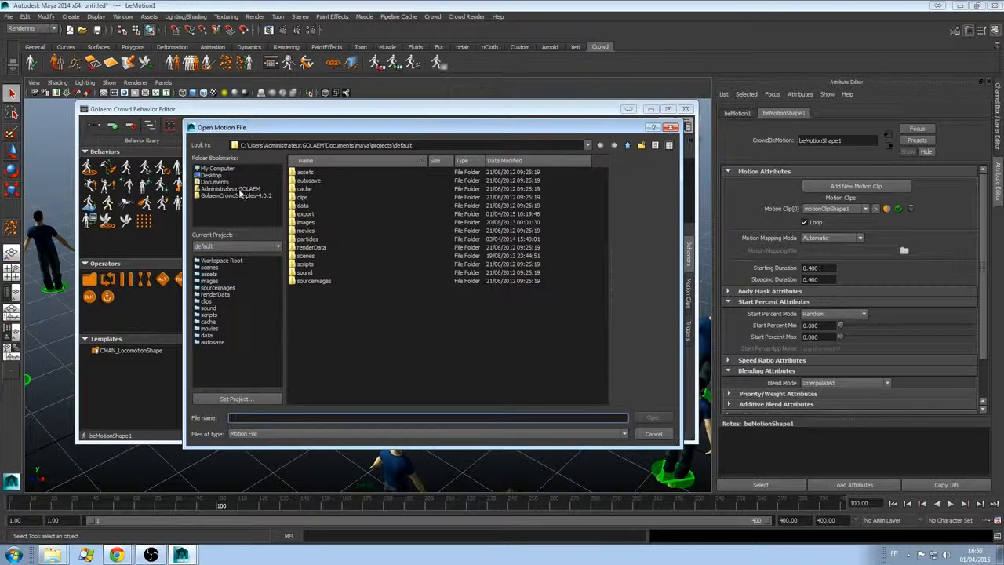
{"action": "left_click", "coordinate": [263, 196]}
{"action": "double_click", "coordinate": [304, 171]}
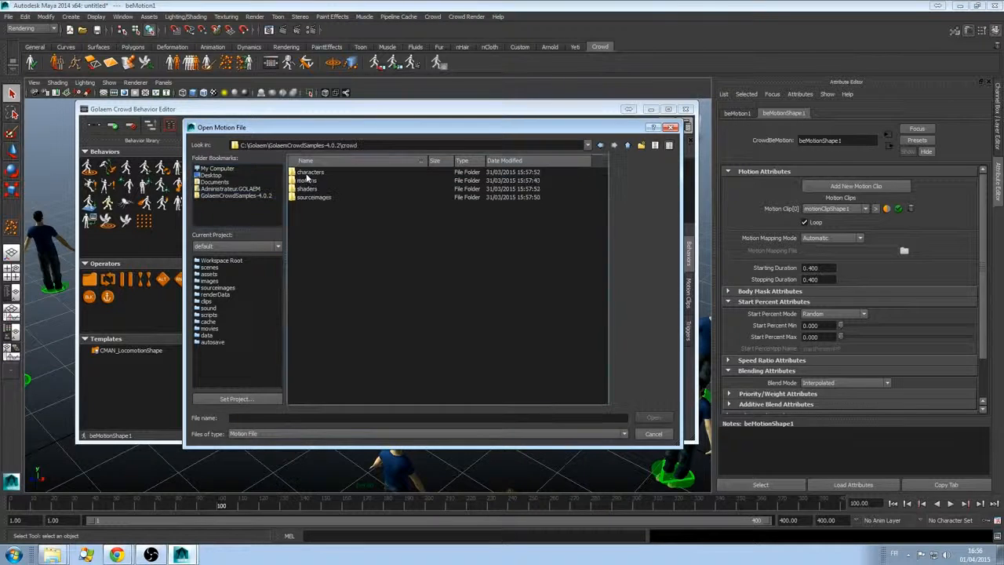
{"action": "double_click", "coordinate": [307, 180]}
{"action": "double_click", "coordinate": [308, 181]}
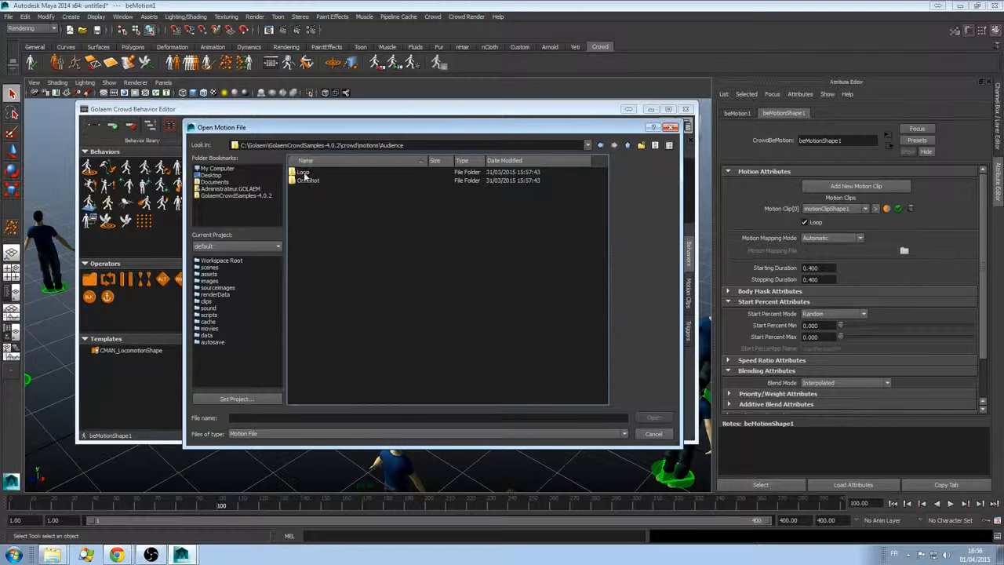
{"action": "double_click", "coordinate": [305, 174]}
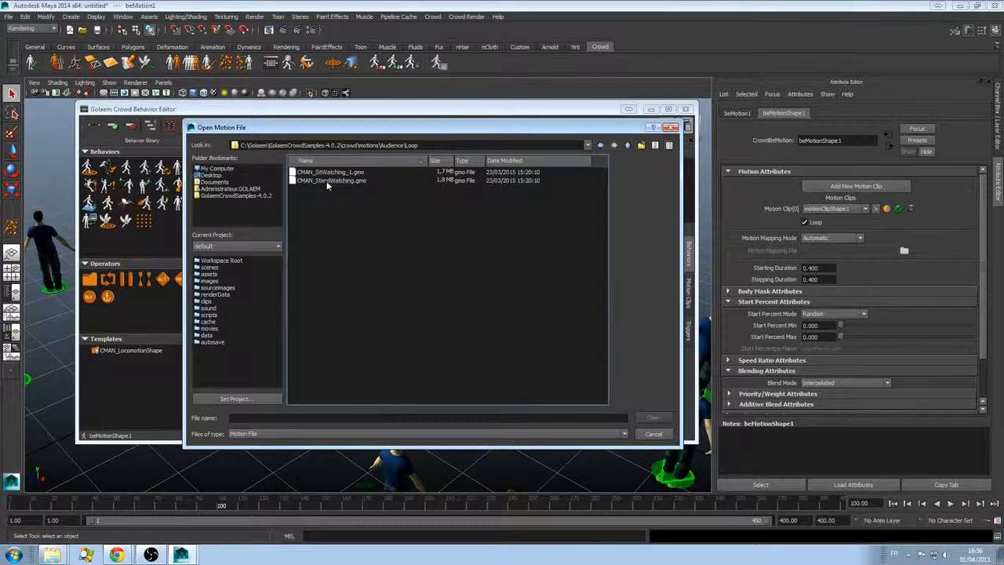
{"action": "double_click", "coordinate": [329, 180]}
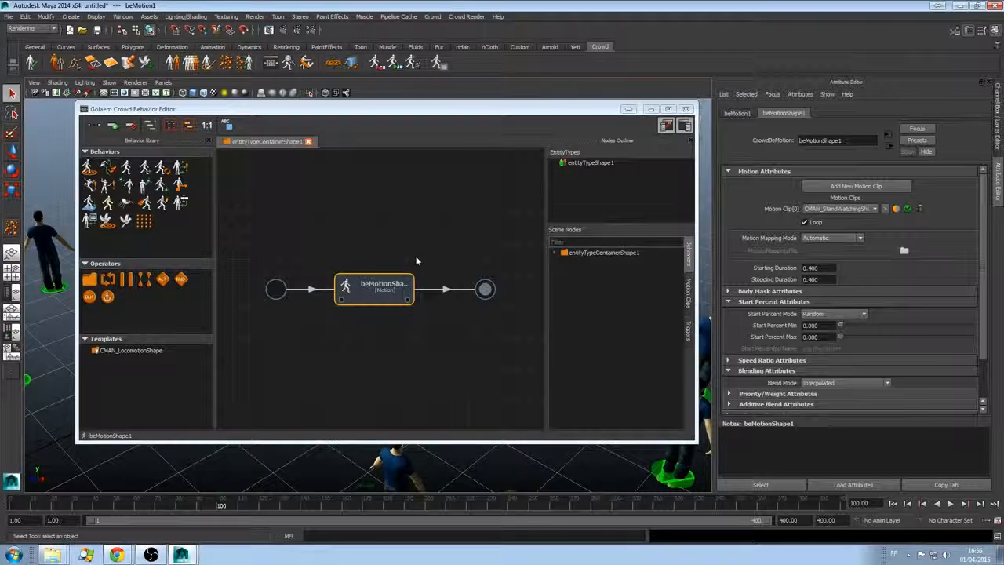
- Minimize the Behavior Editor, rewind to frame 1 and play the simulation to check the crowd's motion
{"action": "left_click", "coordinate": [649, 111]}
{"action": "left_click", "coordinate": [892, 503]}
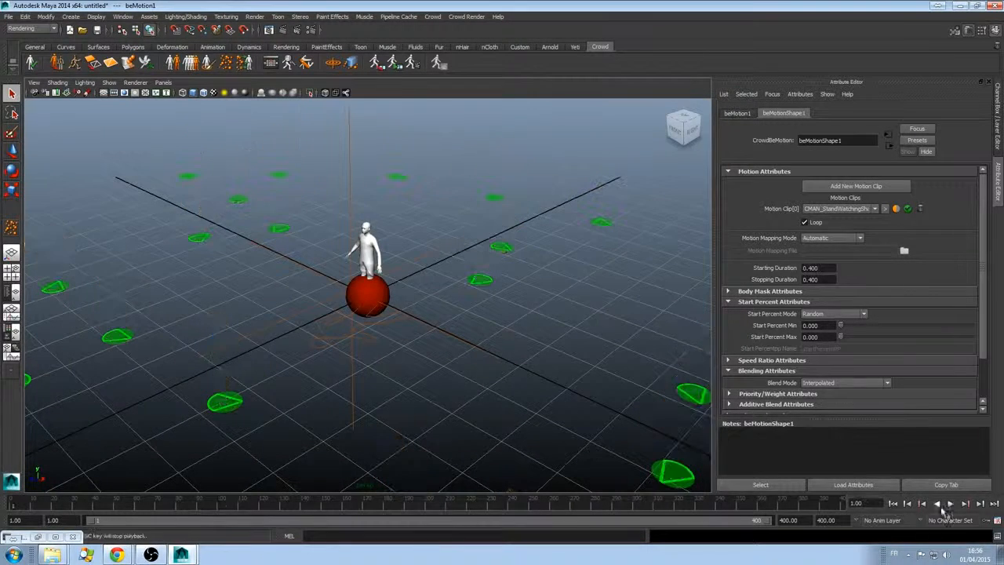
{"action": "left_click", "coordinate": [951, 504]}
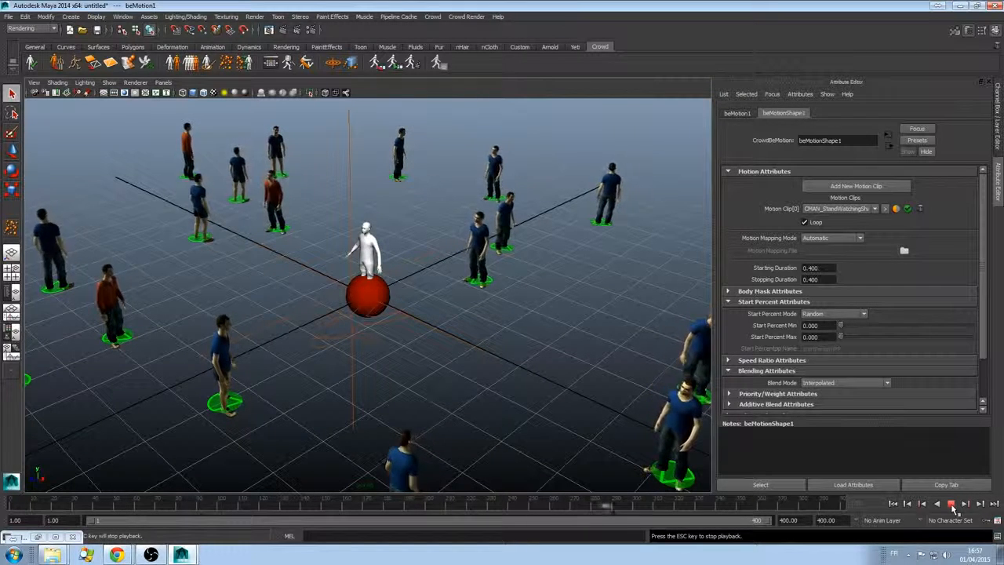
{"action": "left_click", "coordinate": [951, 504]}
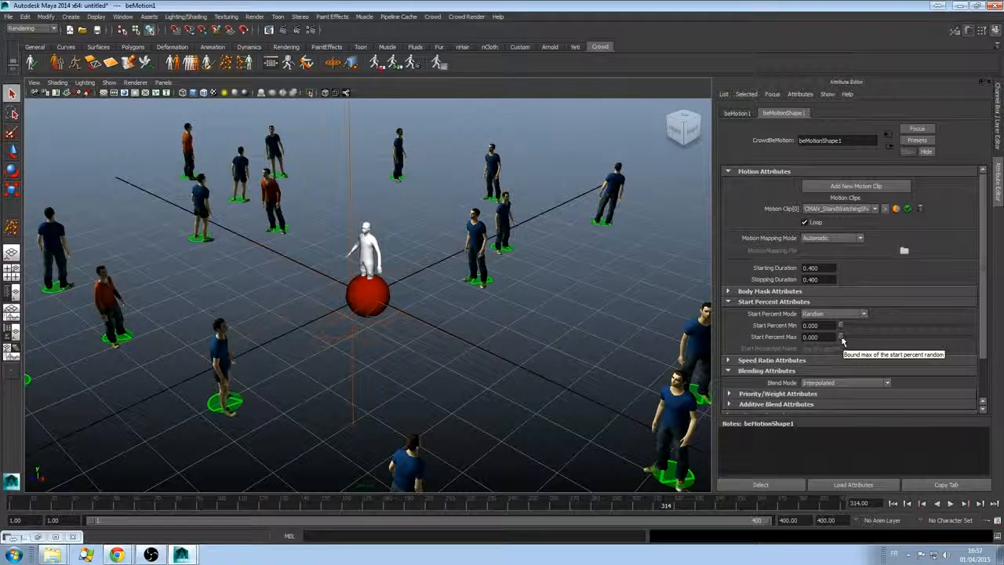
- Set the Motion behavior's Start Percent Max to 1.000 and replay the simulation from the first frame
{"action": "left_click_drag", "start_coordinate": [841, 339], "coordinate": [980, 345]}
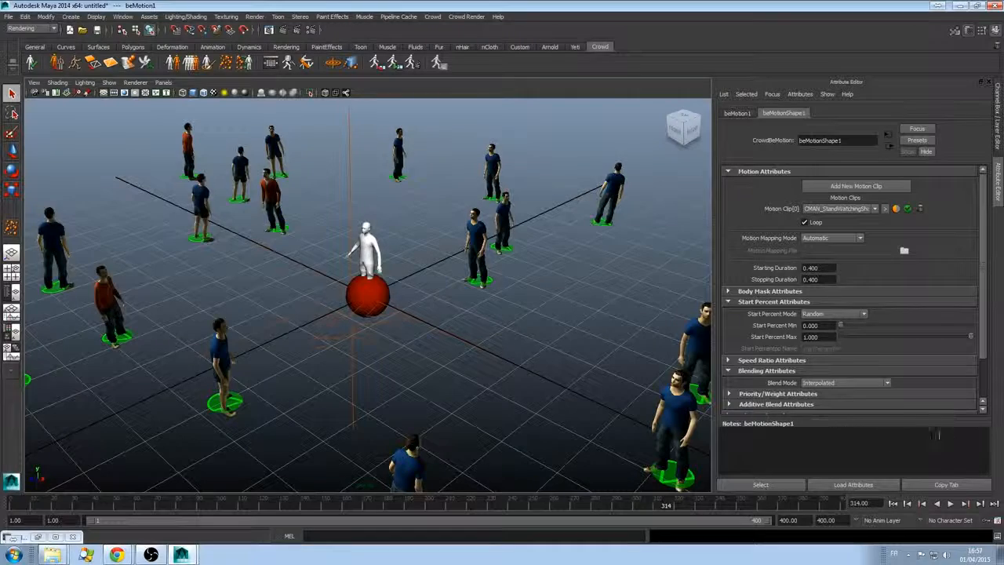
{"action": "left_click", "coordinate": [891, 504]}
{"action": "left_click", "coordinate": [951, 505]}
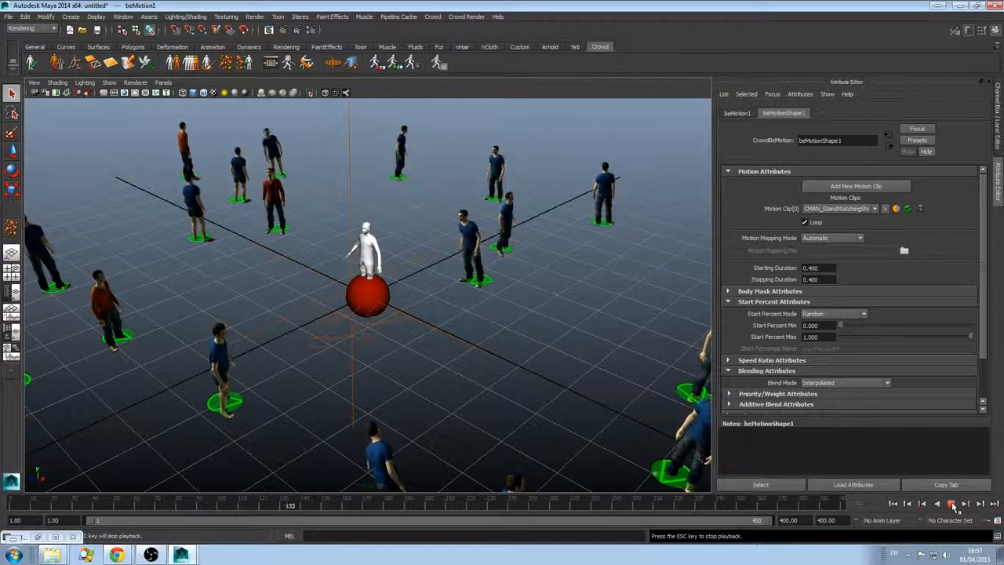
{"action": "left_click", "coordinate": [951, 504]}
- Inspect one crowd entity in Crowd Visual Feedback, display the attributes of its running behavior and close the feedback window
{"action": "left_click", "coordinate": [471, 245]}
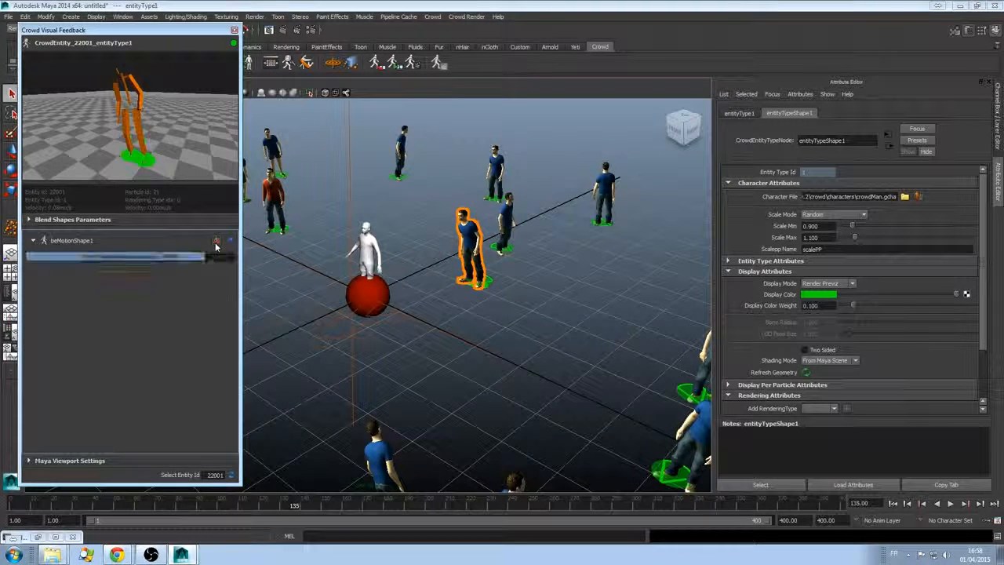
{"action": "left_click", "coordinate": [229, 241]}
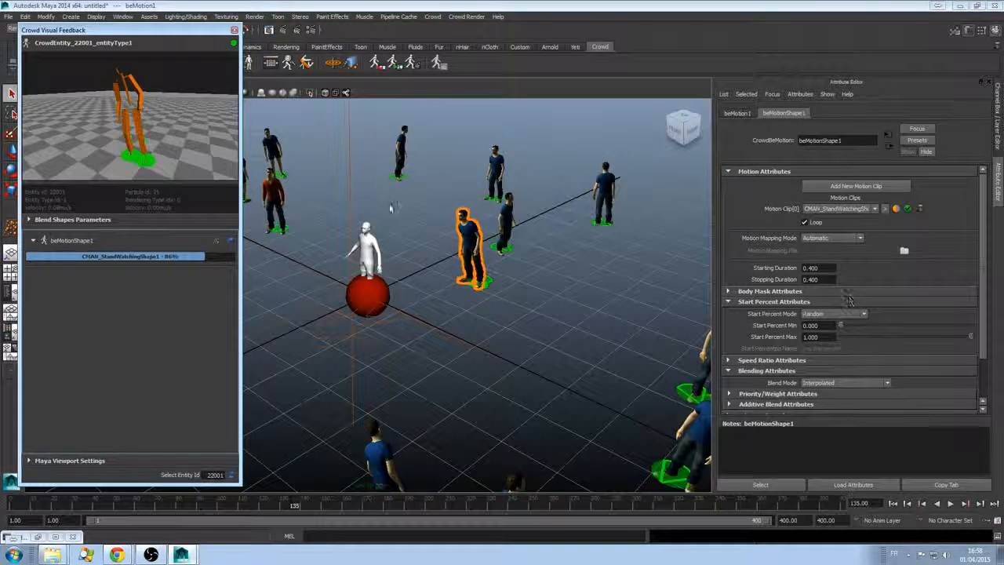
{"action": "left_click", "coordinate": [234, 31]}
- Examine another entity's running behavior in both the Crowd Behavior Editor and Crowd Visual Feedback, and close both windows
{"action": "left_click", "coordinate": [270, 64]}
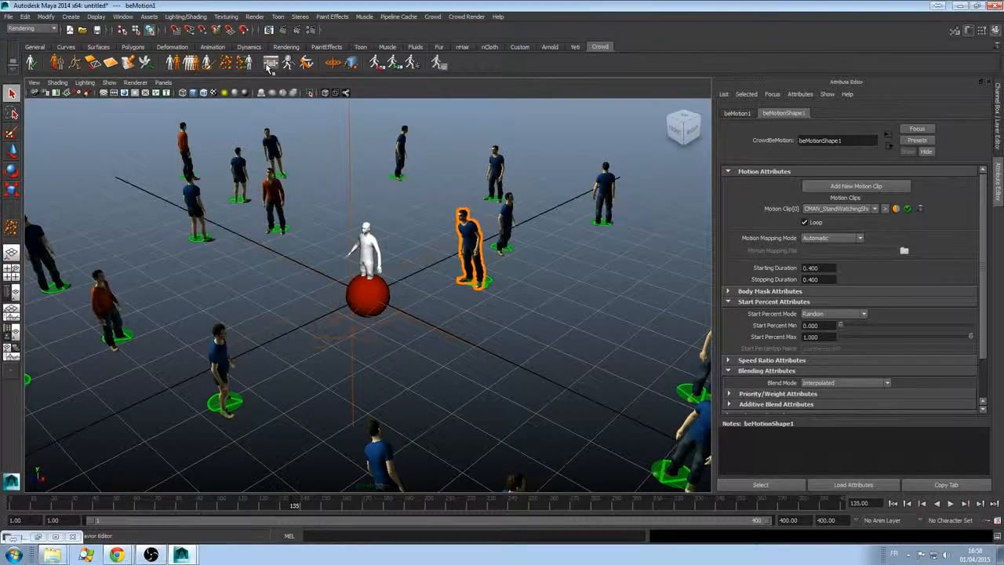
{"action": "left_click_drag", "start_coordinate": [351, 116], "coordinate": [308, 230]}
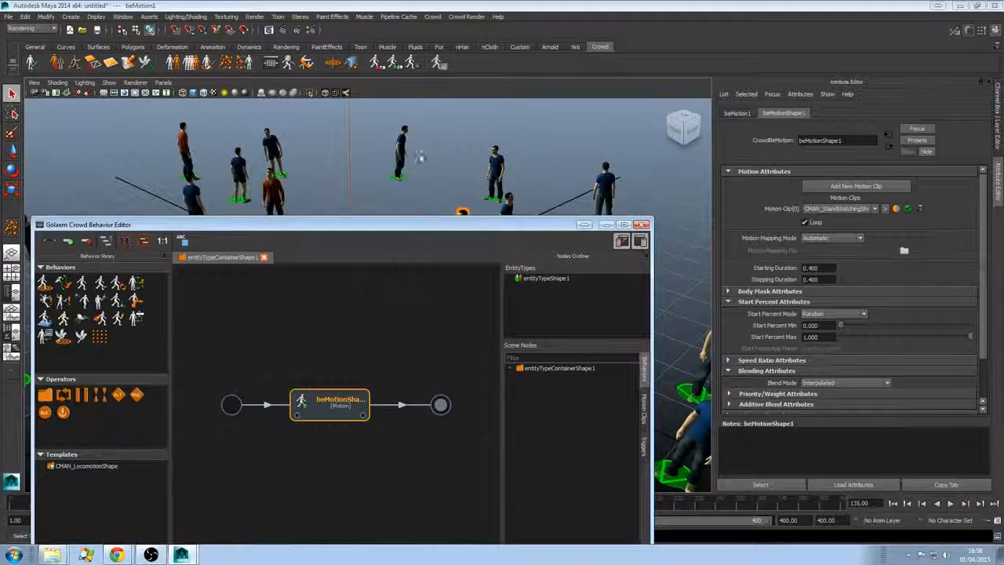
{"action": "left_click", "coordinate": [400, 154]}
{"action": "left_click_drag", "start_coordinate": [392, 229], "coordinate": [492, 159]}
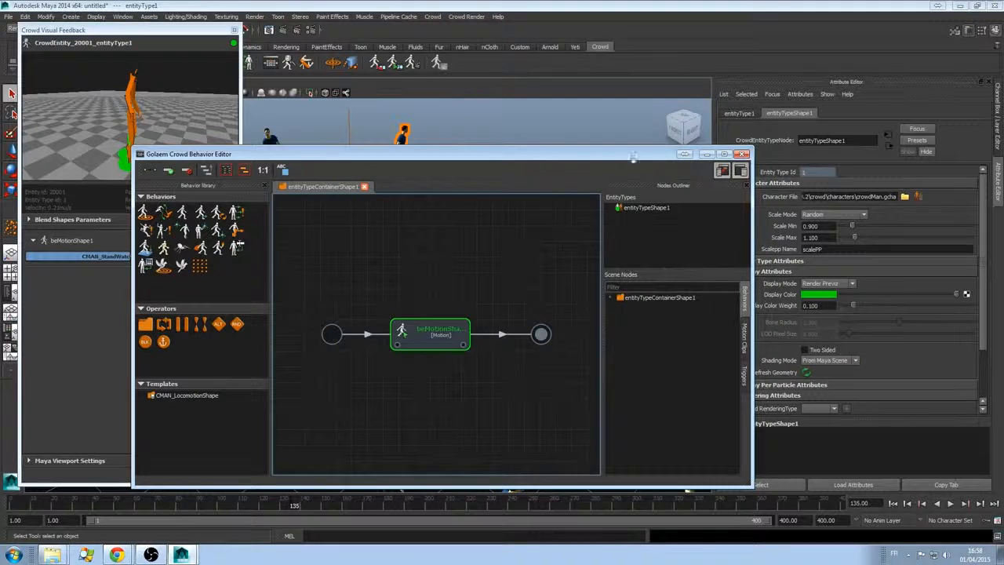
{"action": "left_click", "coordinate": [742, 153]}
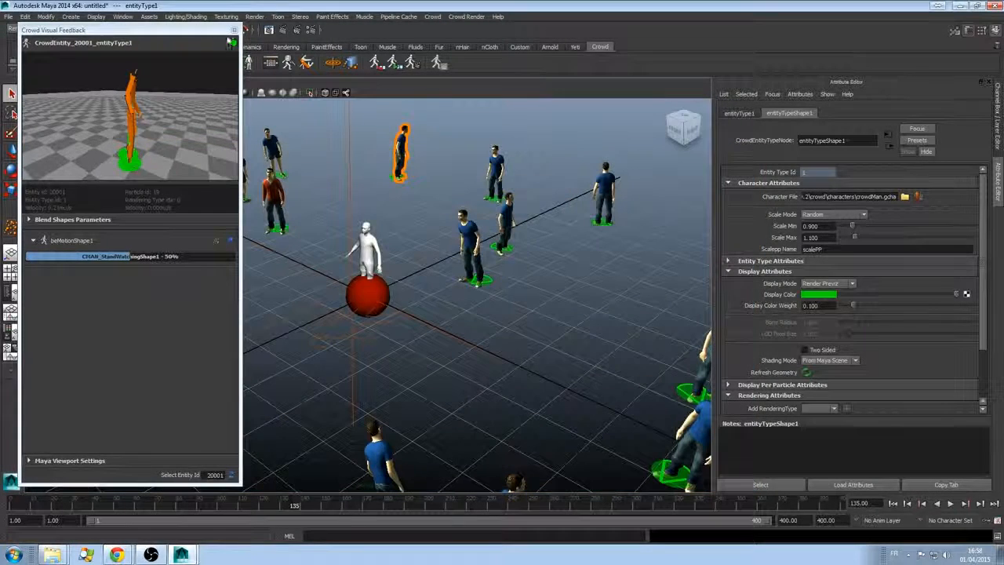
{"action": "left_click", "coordinate": [234, 30]}
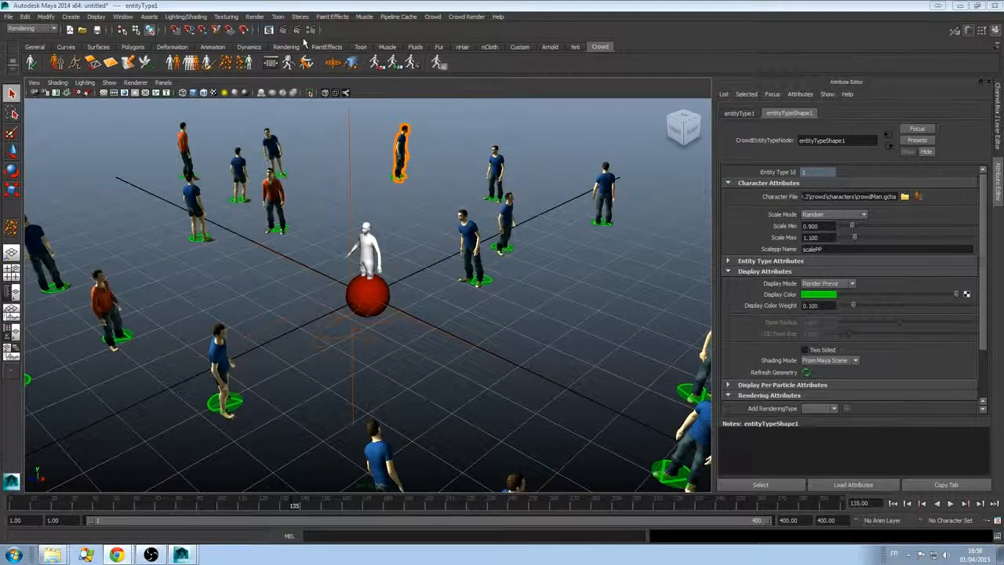
- Export the crowdField1 simulation cache in Golaem format again for frames 1 to 100 and close the exporter
{"action": "left_click", "coordinate": [306, 62]}
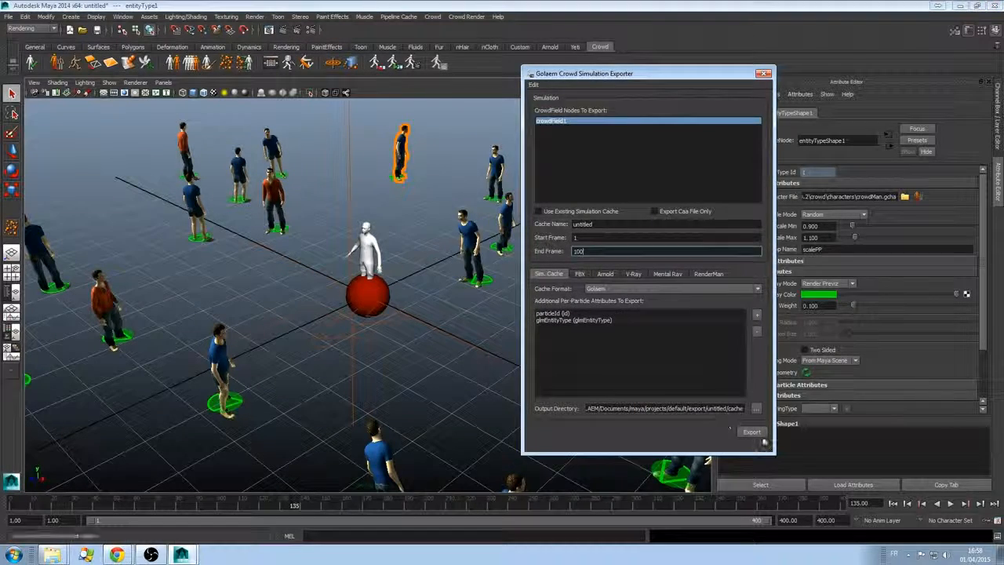
{"action": "left_click", "coordinate": [751, 431]}
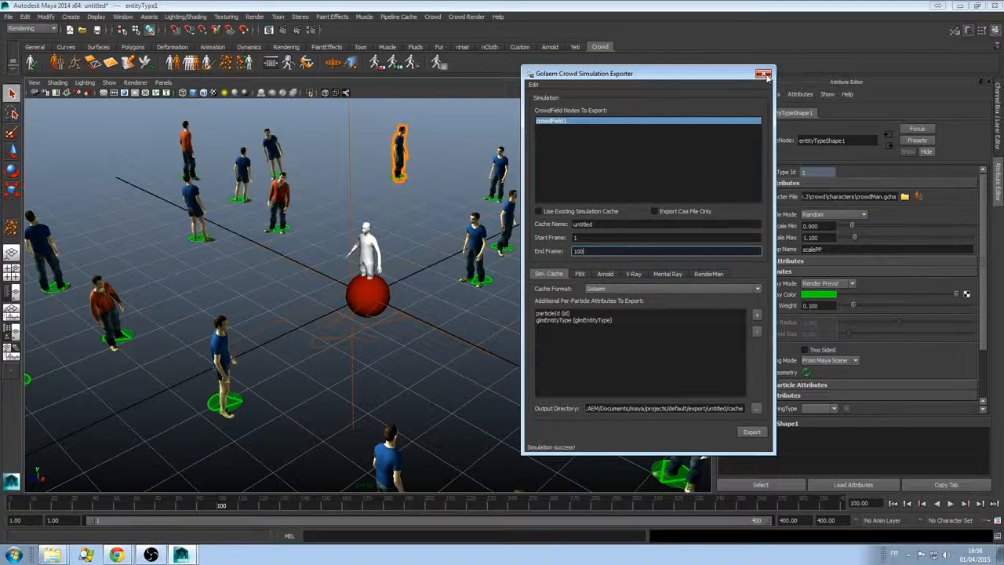
{"action": "left_click", "coordinate": [764, 73]}
- Render the current frame of the animated crowd, inspect the image and close the Render View
{"action": "left_click", "coordinate": [254, 16]}
{"action": "left_click", "coordinate": [265, 33]}
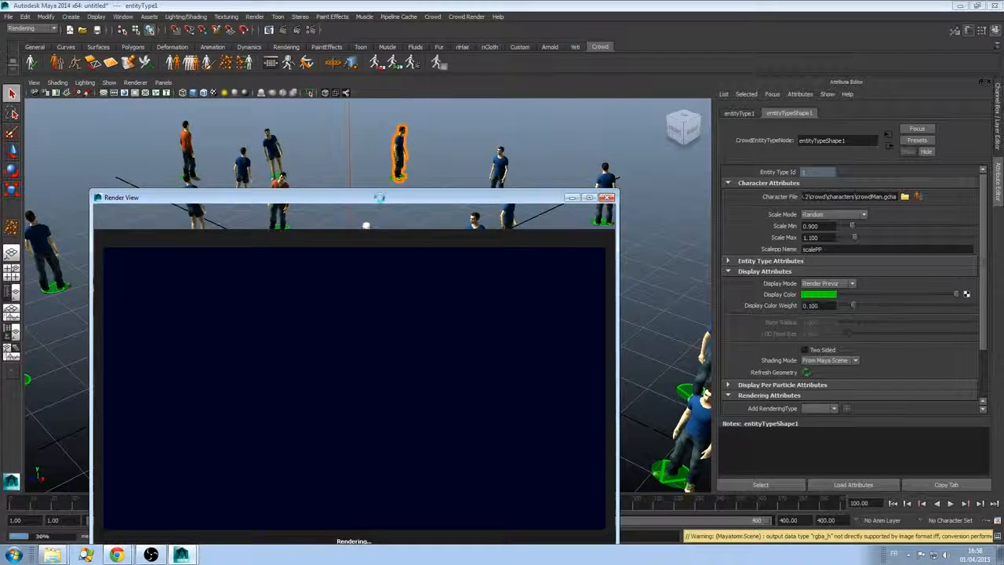
{"action": "left_click_drag", "start_coordinate": [379, 198], "coordinate": [398, 110]}
{"action": "left_click", "coordinate": [628, 111]}
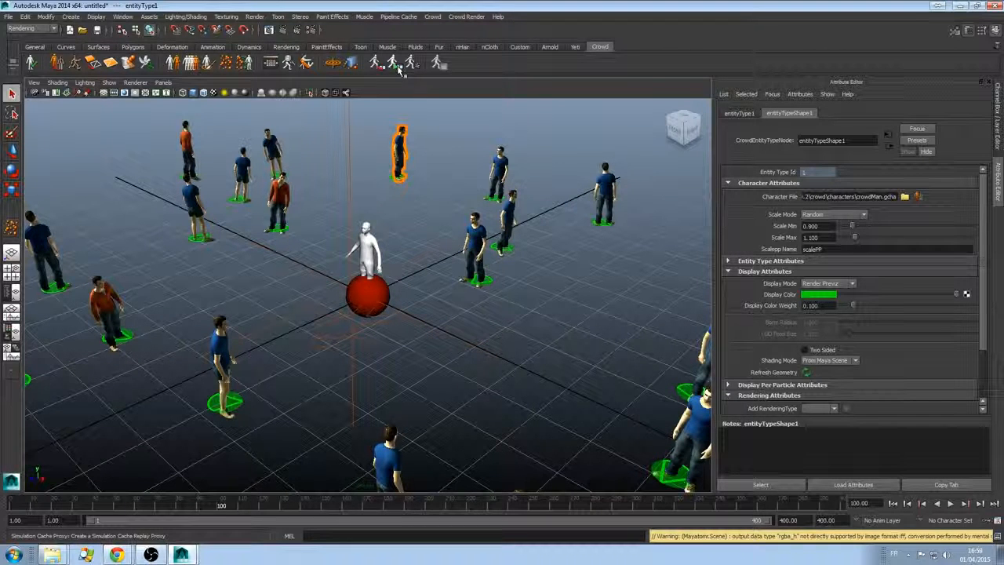
- Create a Simulation Cache Proxy and offset one selected entity by about 2.151 in X and 2.755 in Z
{"action": "left_click", "coordinate": [400, 65]}
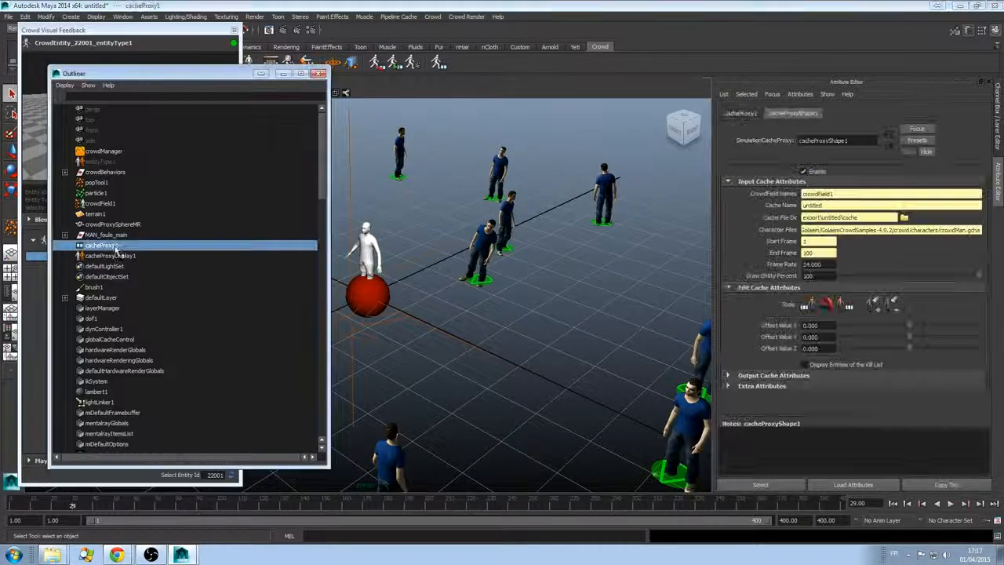
{"action": "left_click", "coordinate": [486, 247]}
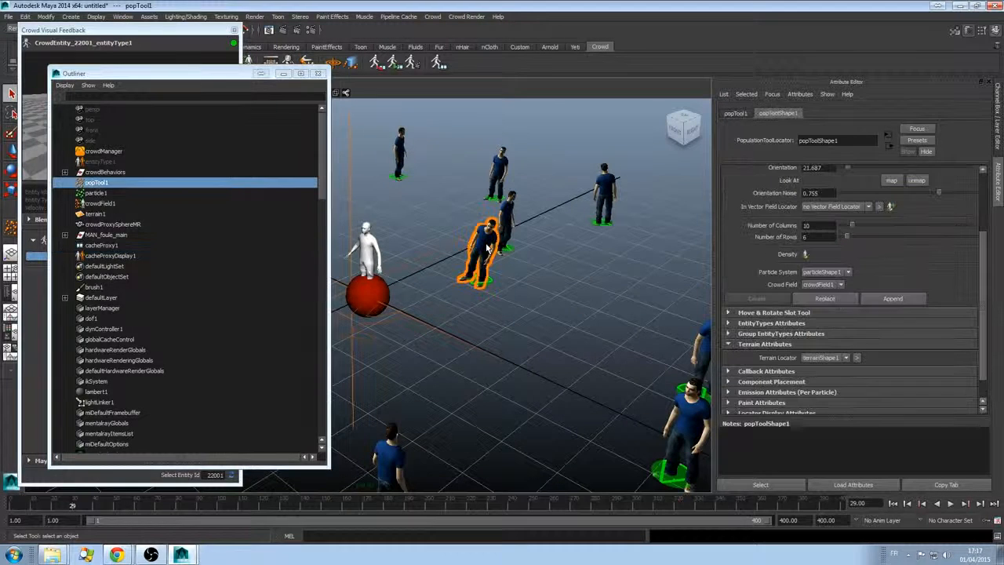
{"action": "left_click", "coordinate": [100, 246]}
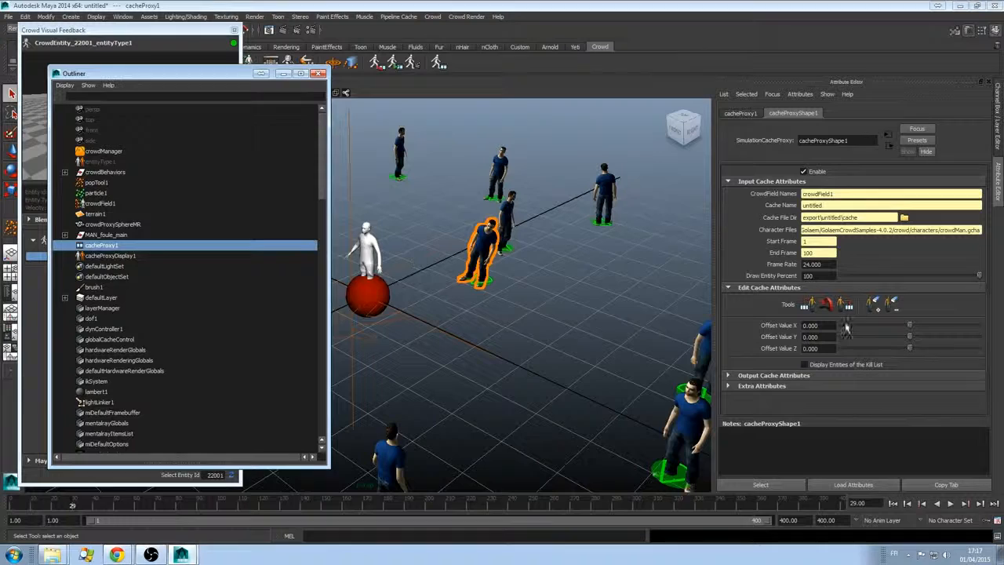
{"action": "left_click_drag", "start_coordinate": [910, 330], "coordinate": [930, 355]}
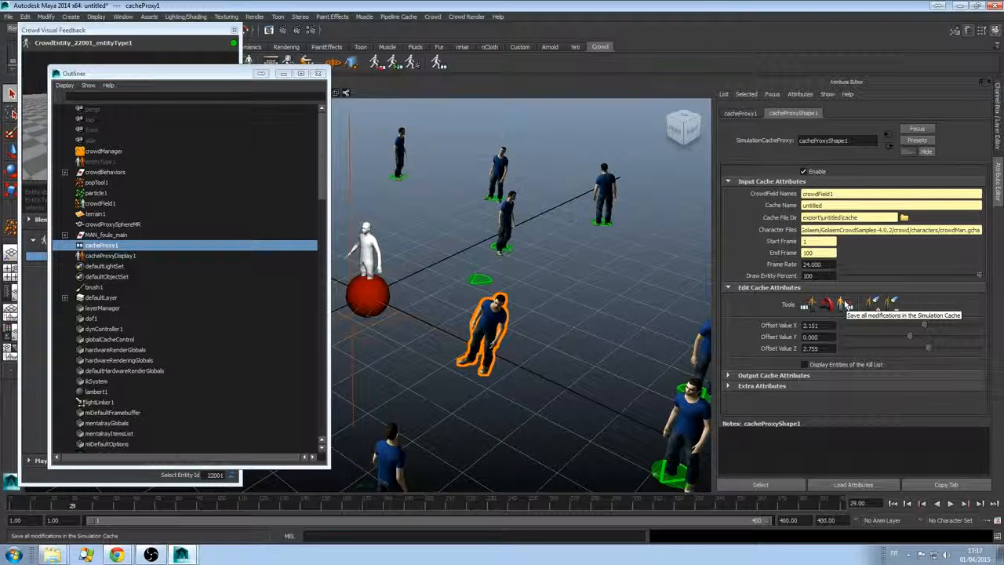
- Save the entity's offset into the simulation cache and play back part of the timeline to check it
{"action": "left_click", "coordinate": [848, 305]}
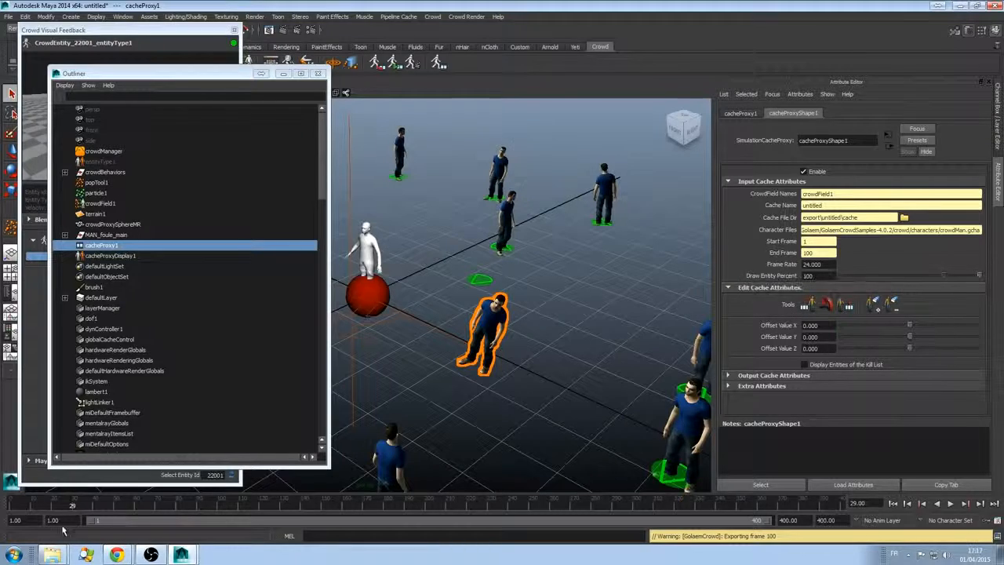
{"action": "key", "text": "alt+v"}
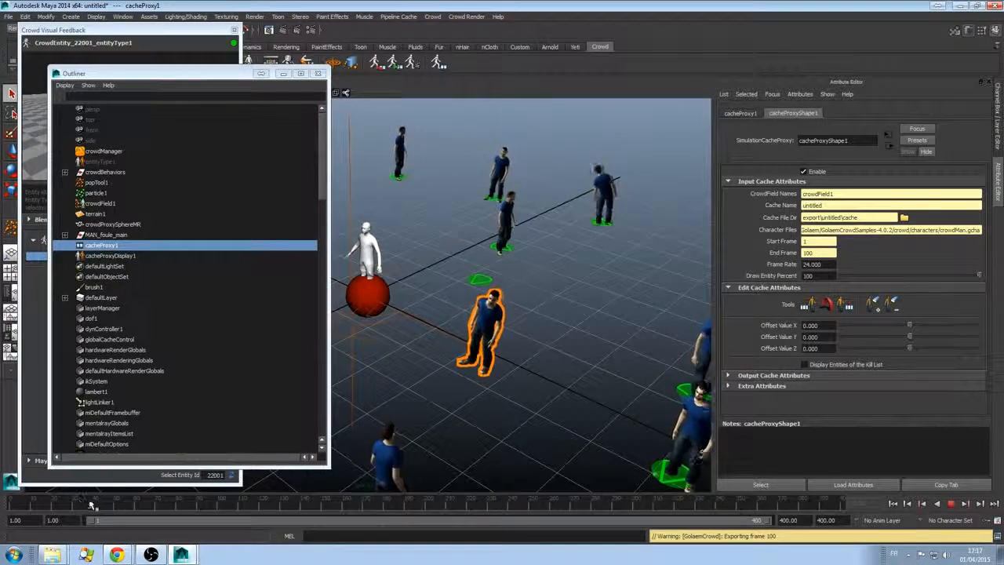
{"action": "key", "text": "alt+v"}
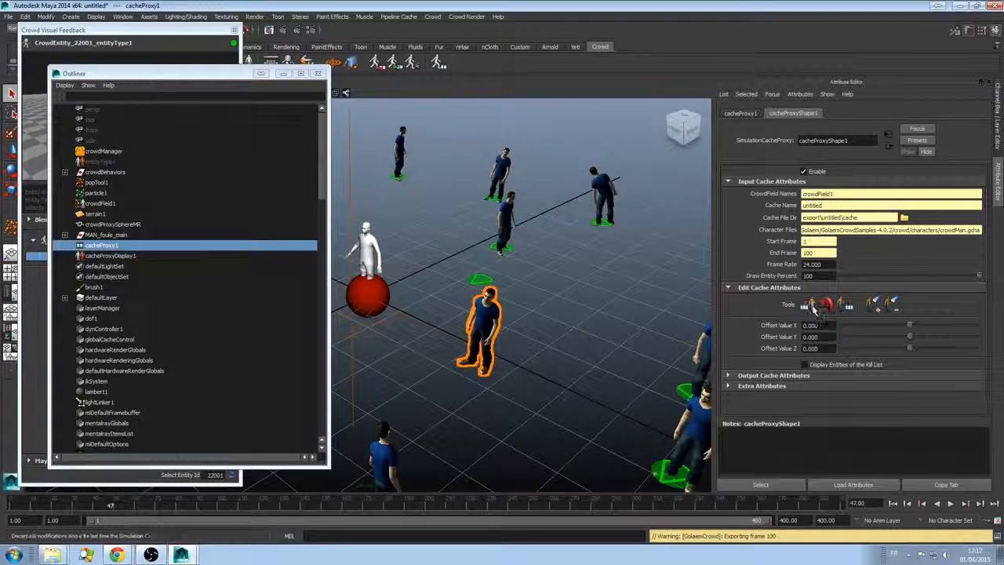
- Extract the selected entity's skeleton from the simulation cache, close Crowd Visual Feedback and make the joints visible through the geometry
{"action": "left_click", "coordinate": [810, 306]}
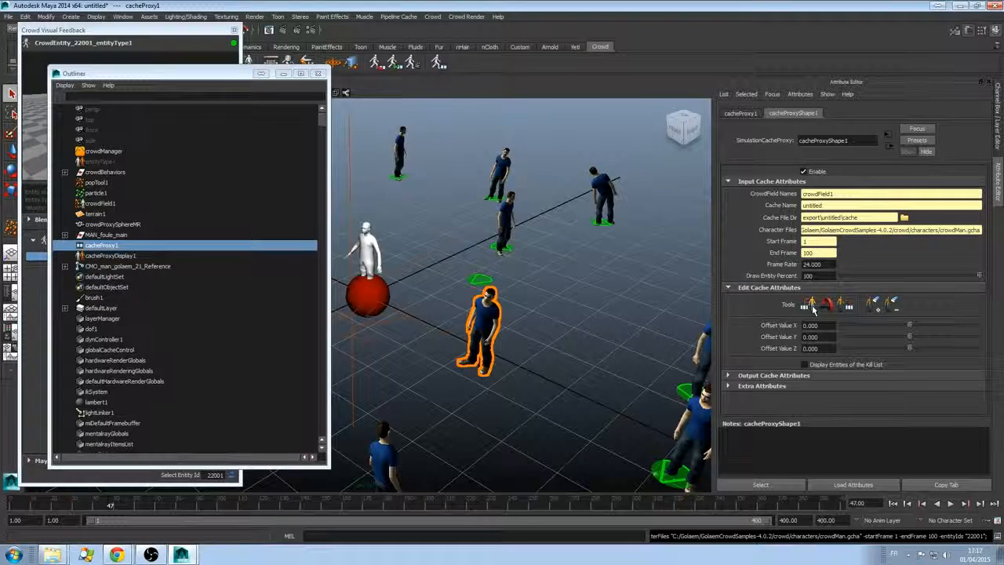
{"action": "left_click", "coordinate": [234, 30]}
{"action": "left_click_drag", "start_coordinate": [229, 73], "coordinate": [220, 110]}
{"action": "left_click", "coordinate": [347, 94]}
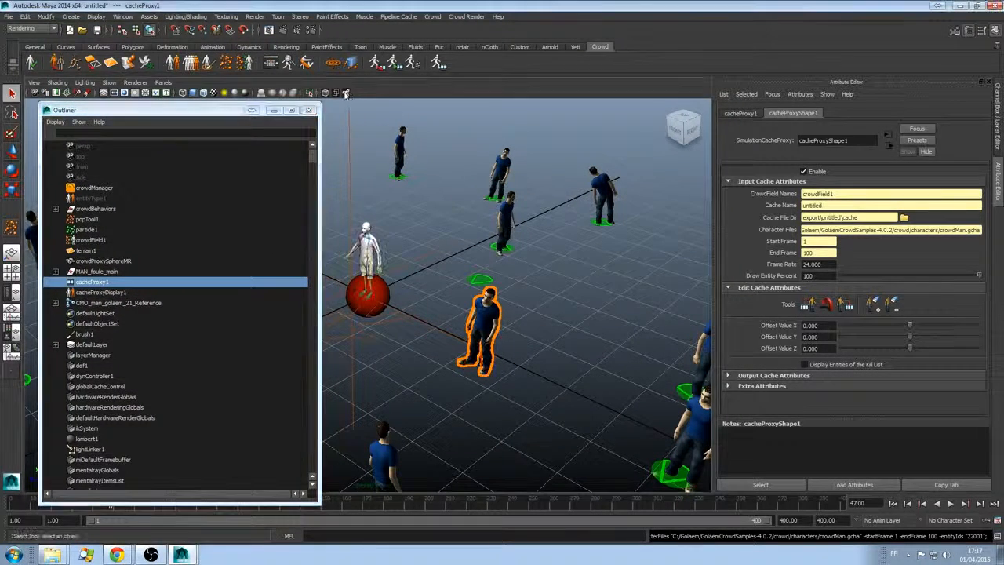
- Rotate the extracted skeleton's LeftShoulder joint to about -143.9, -62.4, 121.2 degrees with automatic keyframing enabled
{"action": "left_click", "coordinate": [57, 303]}
{"action": "left_click", "coordinate": [66, 313]}
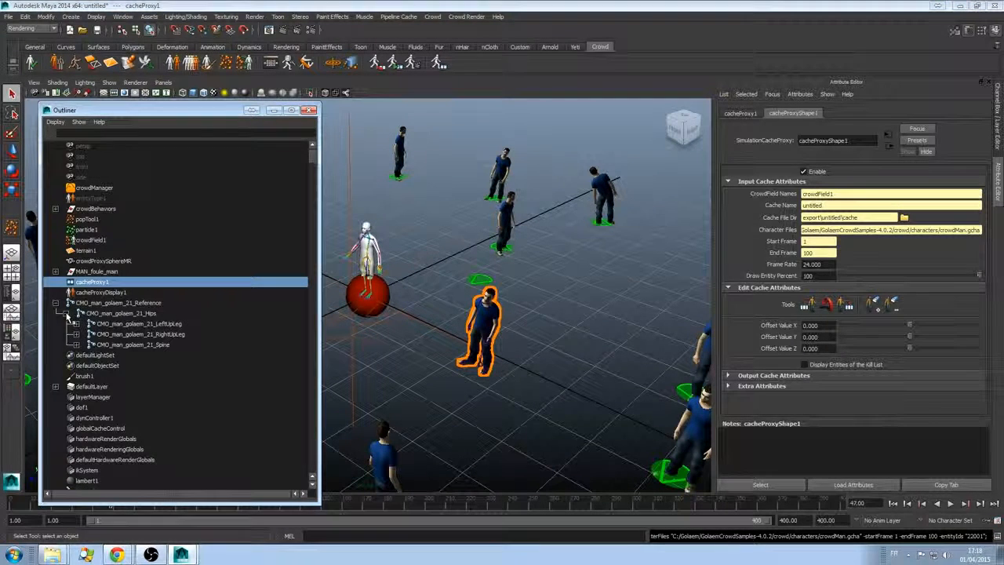
{"action": "left_click", "coordinate": [76, 344]}
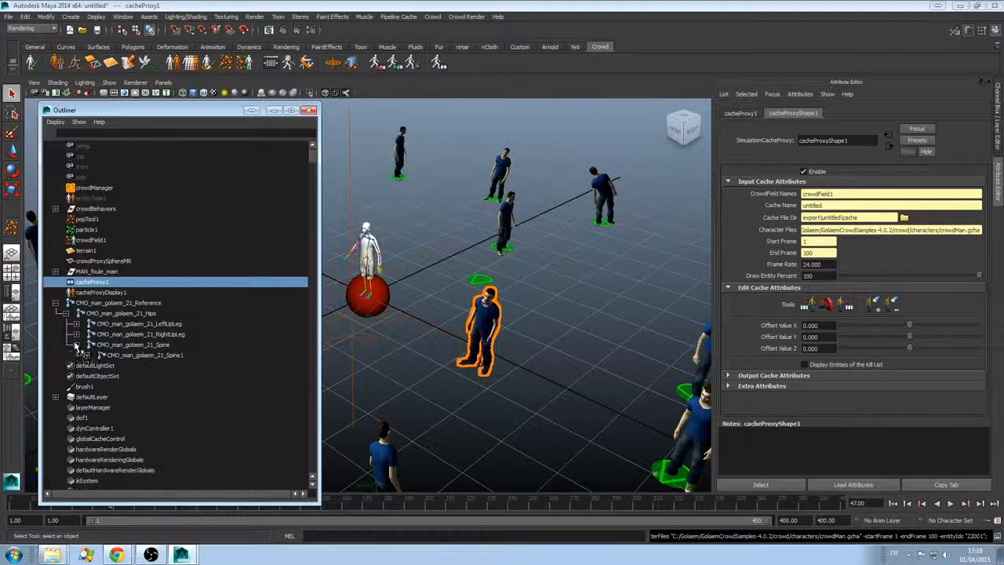
{"action": "left_click", "coordinate": [86, 355]}
{"action": "left_click", "coordinate": [96, 366]}
{"action": "left_click", "coordinate": [108, 375]}
{"action": "left_click", "coordinate": [179, 387]}
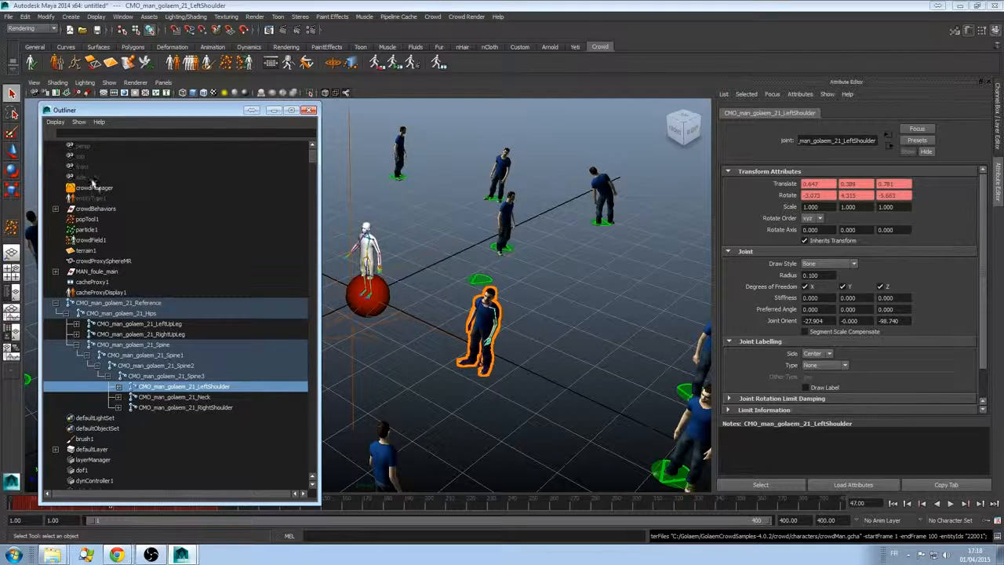
{"action": "left_click", "coordinate": [12, 170]}
{"action": "left_click_drag", "start_coordinate": [492, 267], "coordinate": [581, 368]}
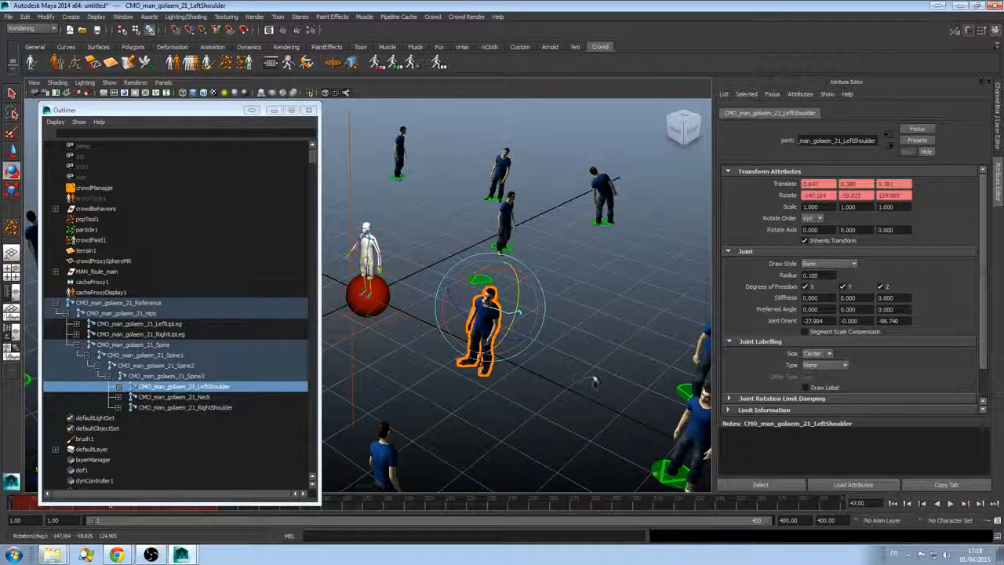
{"action": "left_click", "coordinate": [986, 521]}
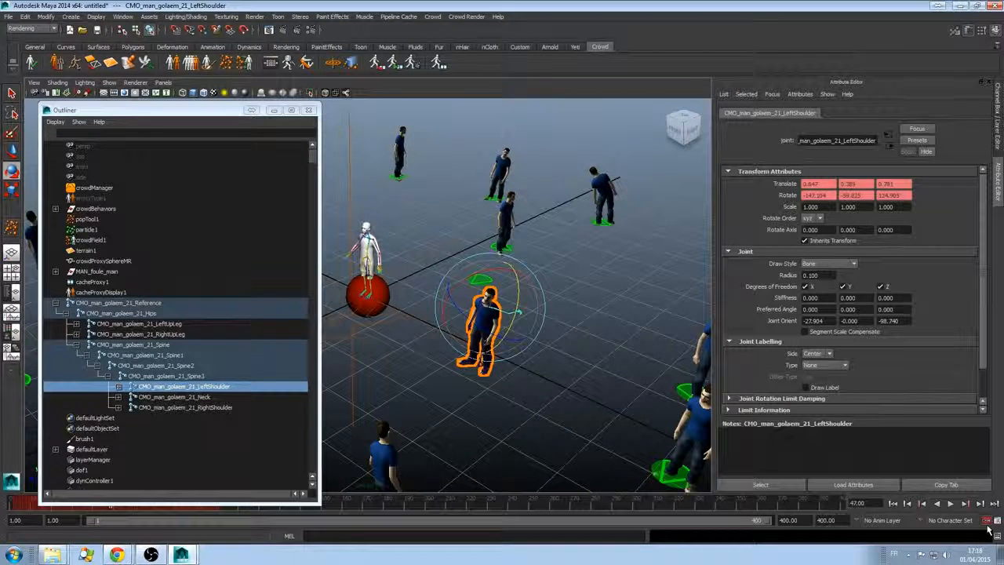
{"action": "left_click_drag", "start_coordinate": [525, 303], "coordinate": [518, 284]}
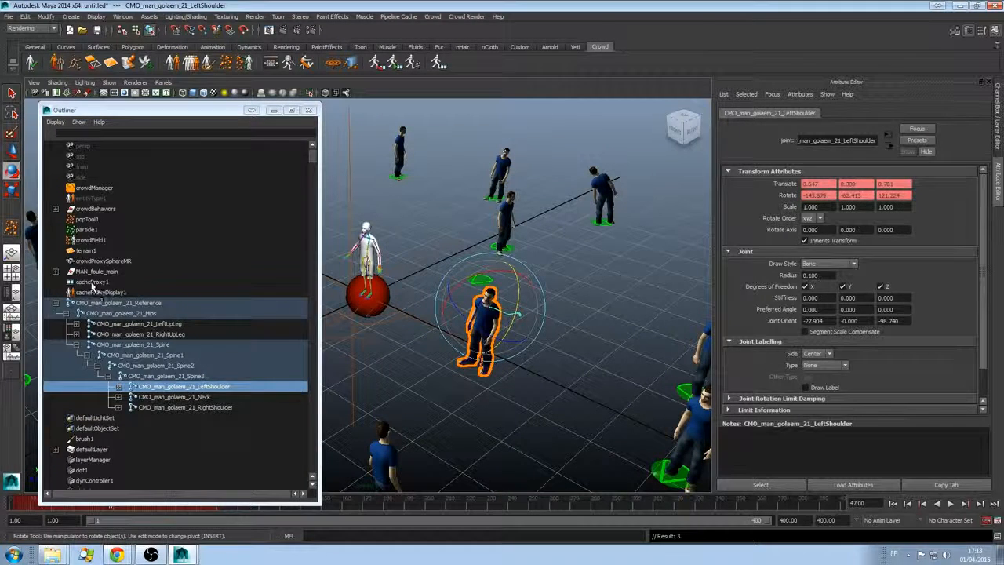
- Save cacheProxy1's skeleton modifications into the simulation cache and render the current frame
{"action": "left_click", "coordinate": [92, 281]}
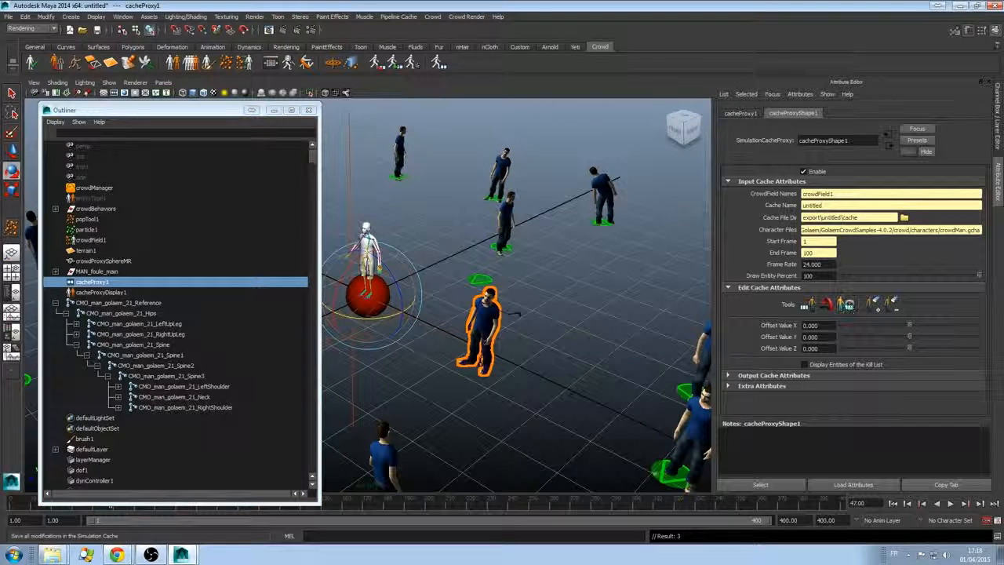
{"action": "left_click", "coordinate": [848, 305]}
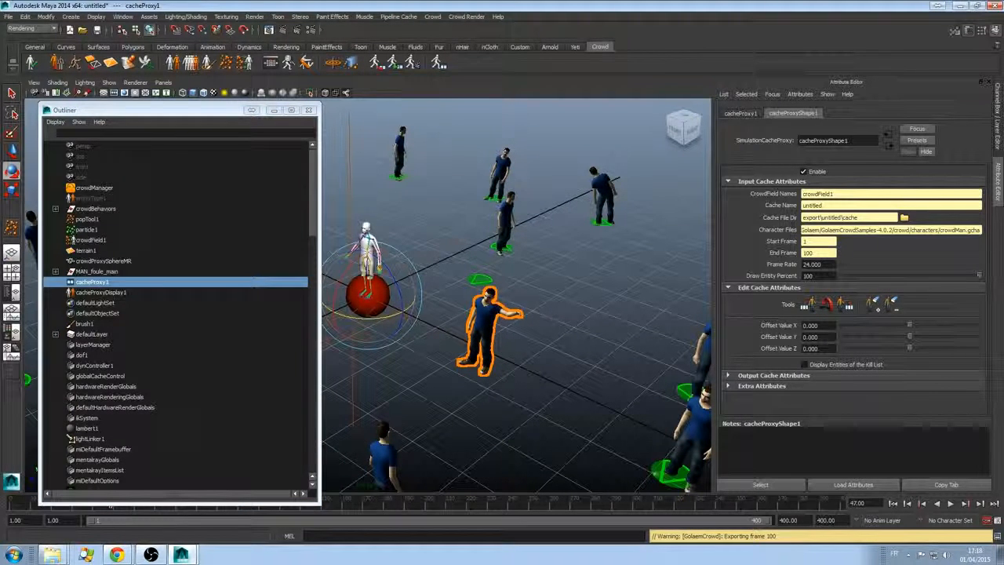
{"action": "left_click", "coordinate": [255, 16]}
{"action": "left_click", "coordinate": [275, 31]}
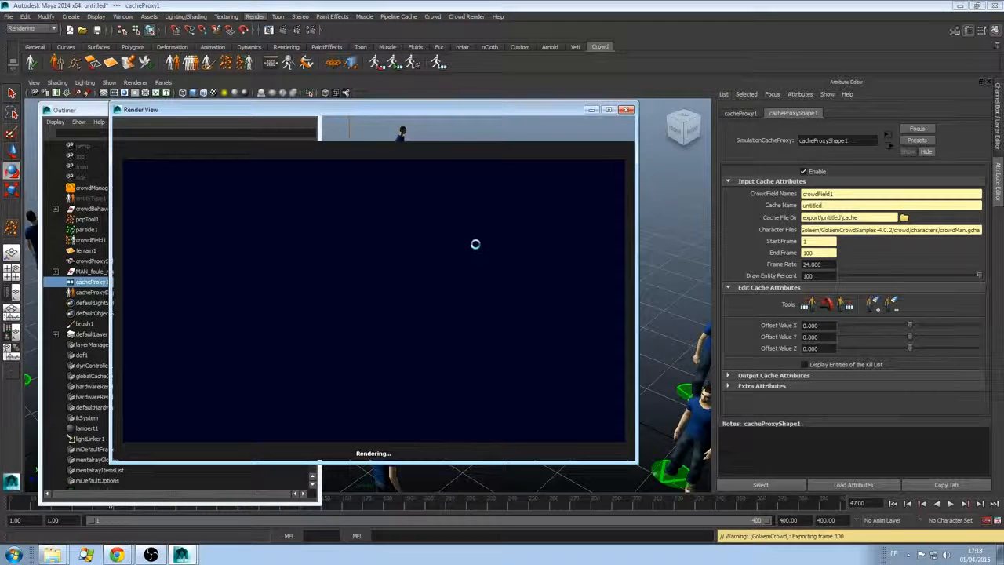